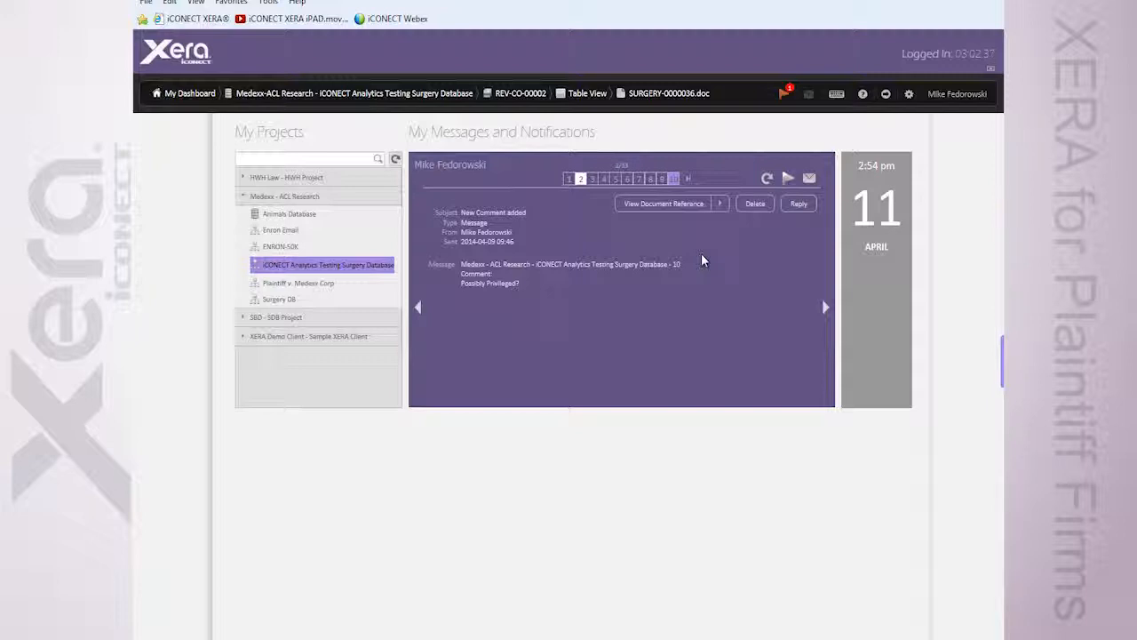
- Browse the dashboard messages forward to the fifth one and page back through the earlier ones
click(827, 308)
click(826, 309)
click(827, 308)
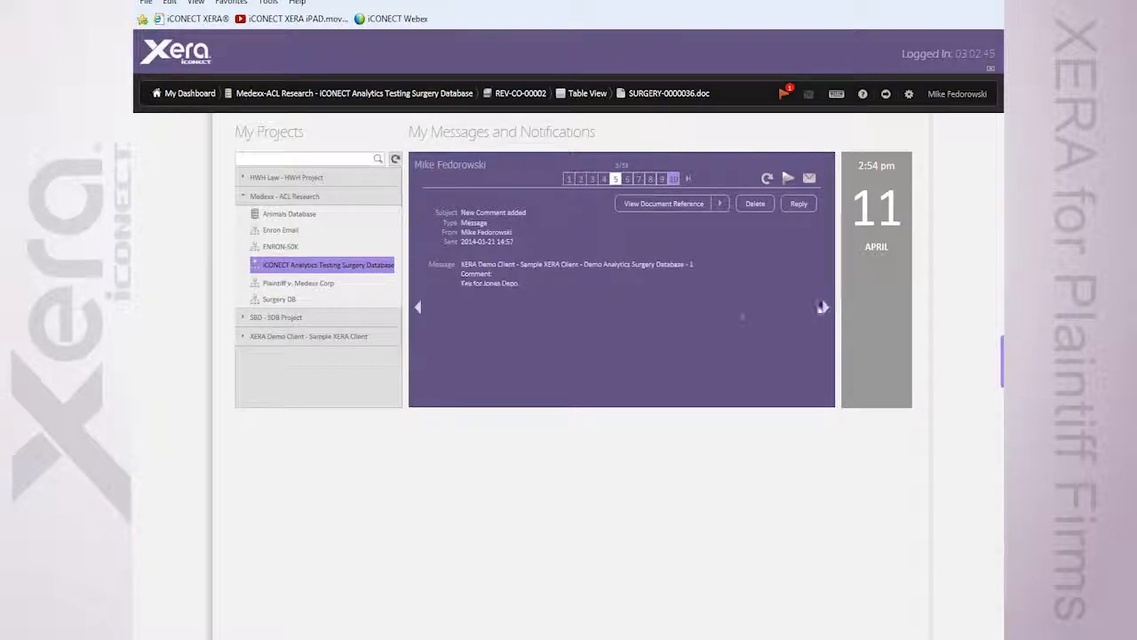
click(419, 309)
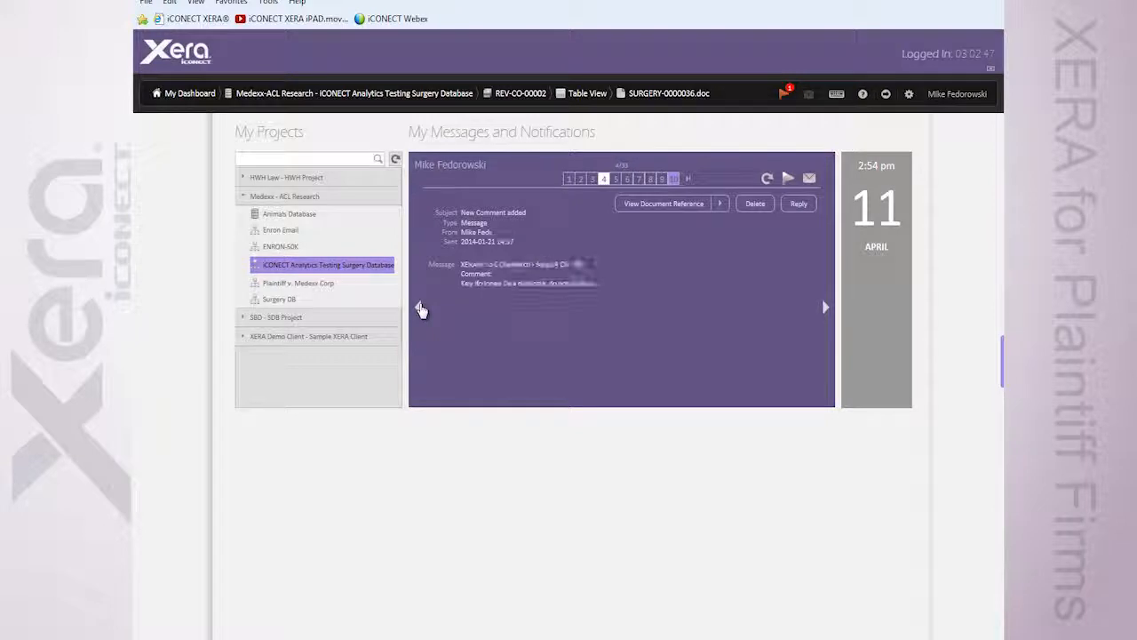
click(419, 308)
click(420, 308)
click(419, 309)
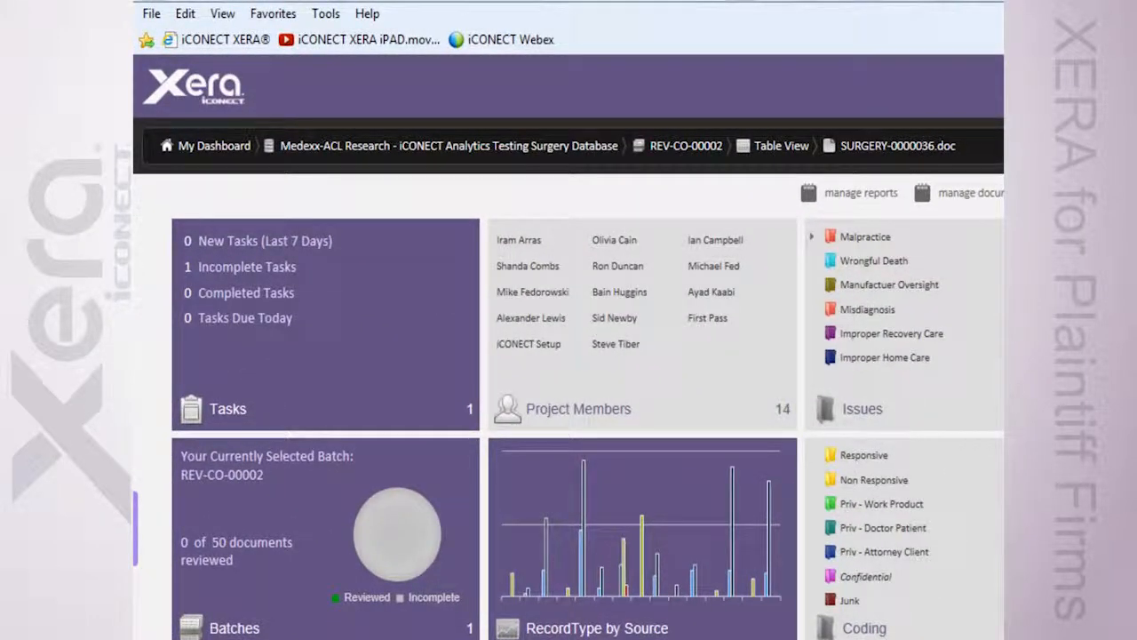
- Check the incomplete tasks, view the acquire prompt for batch REV-CO-00007 without acquiring it, and collapse the Batches tile
click(247, 267)
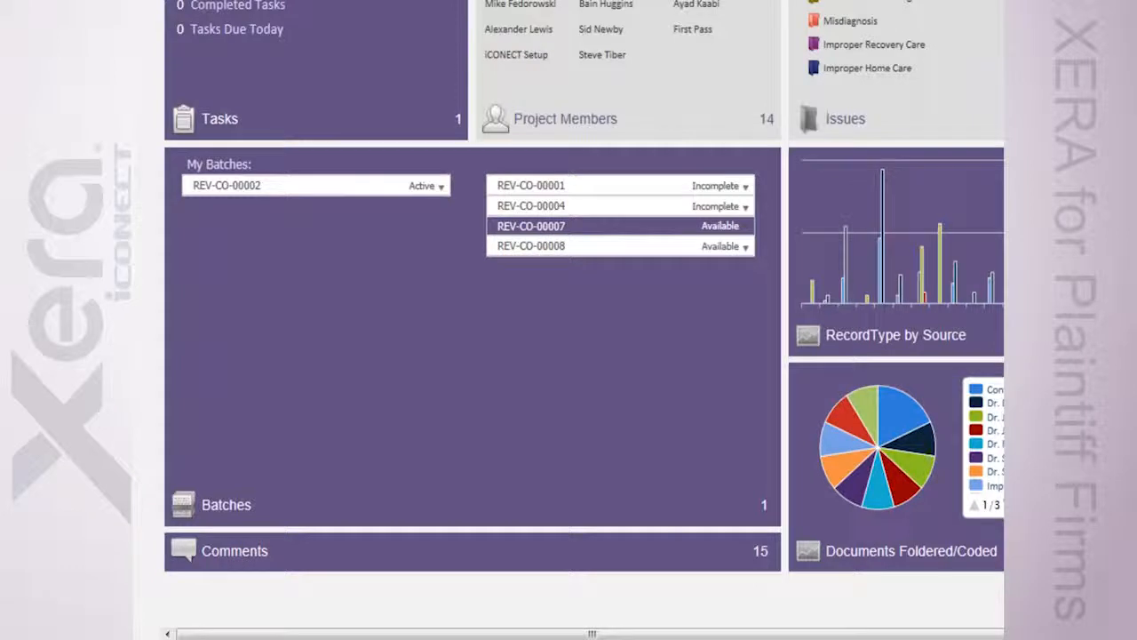
click(711, 227)
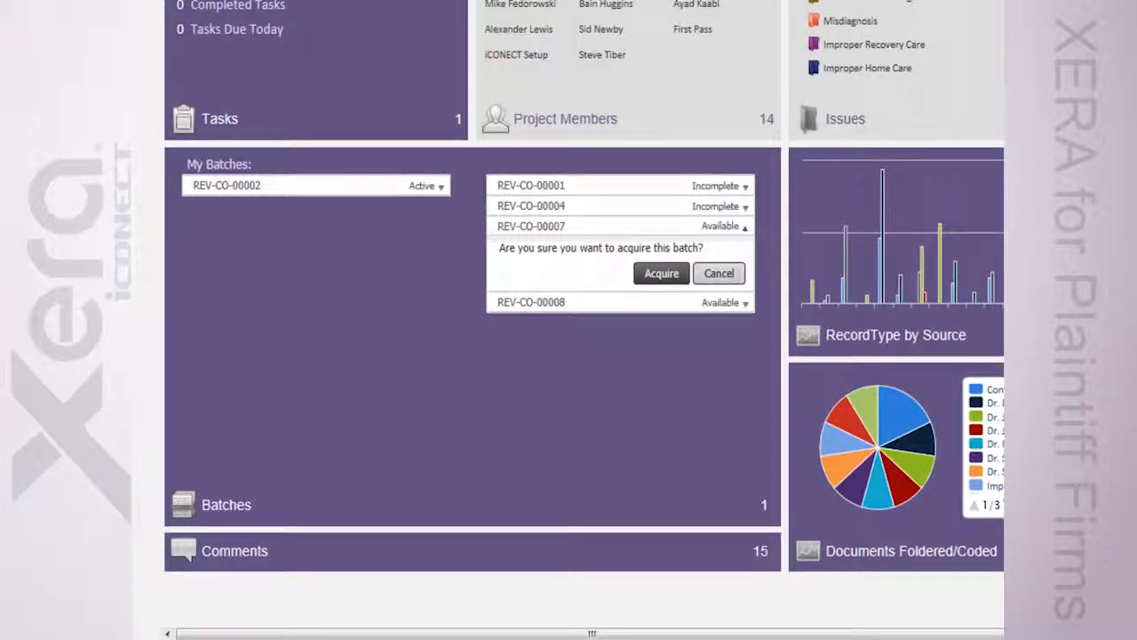
click(720, 274)
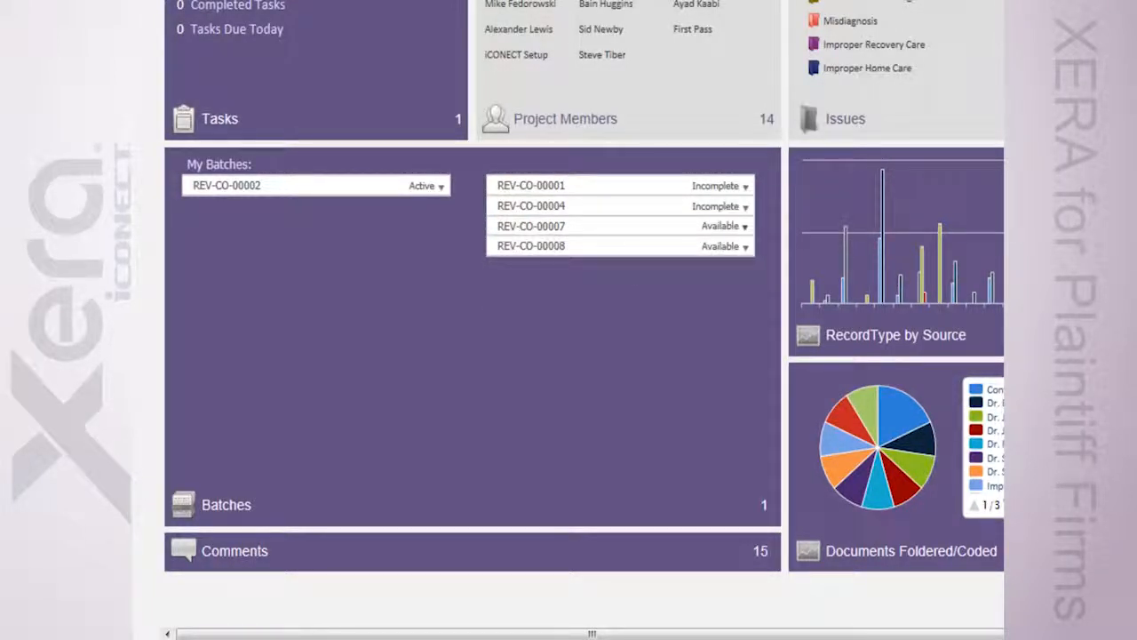
click(226, 505)
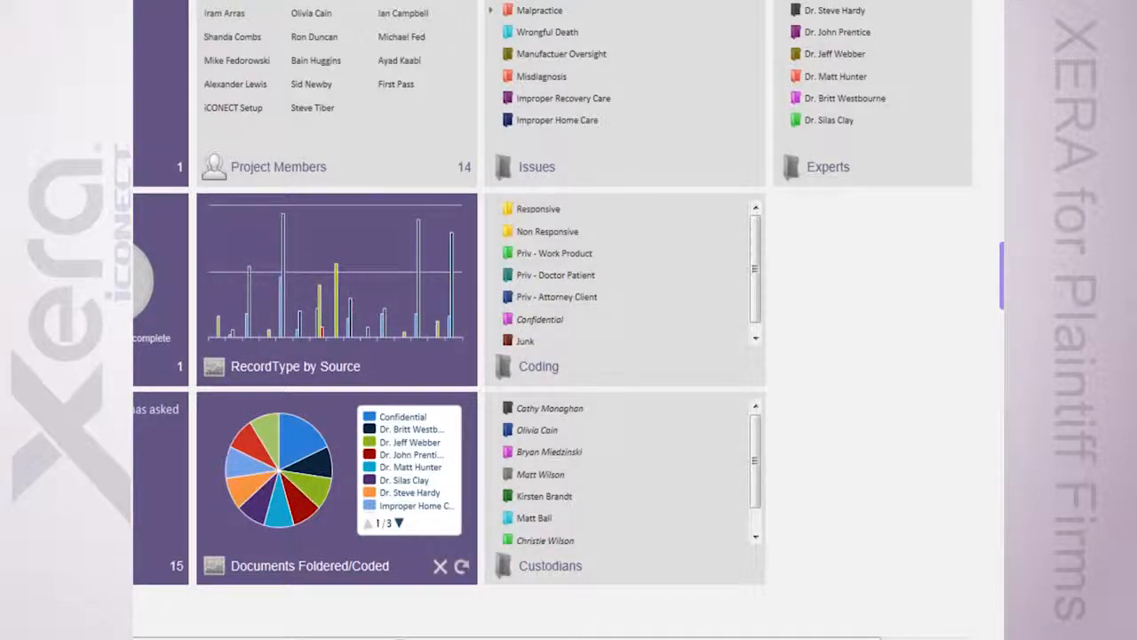
- Enlarge the Documents Foldered/Coded pie chart to view its folder breakdown, and collapse it again
click(310, 566)
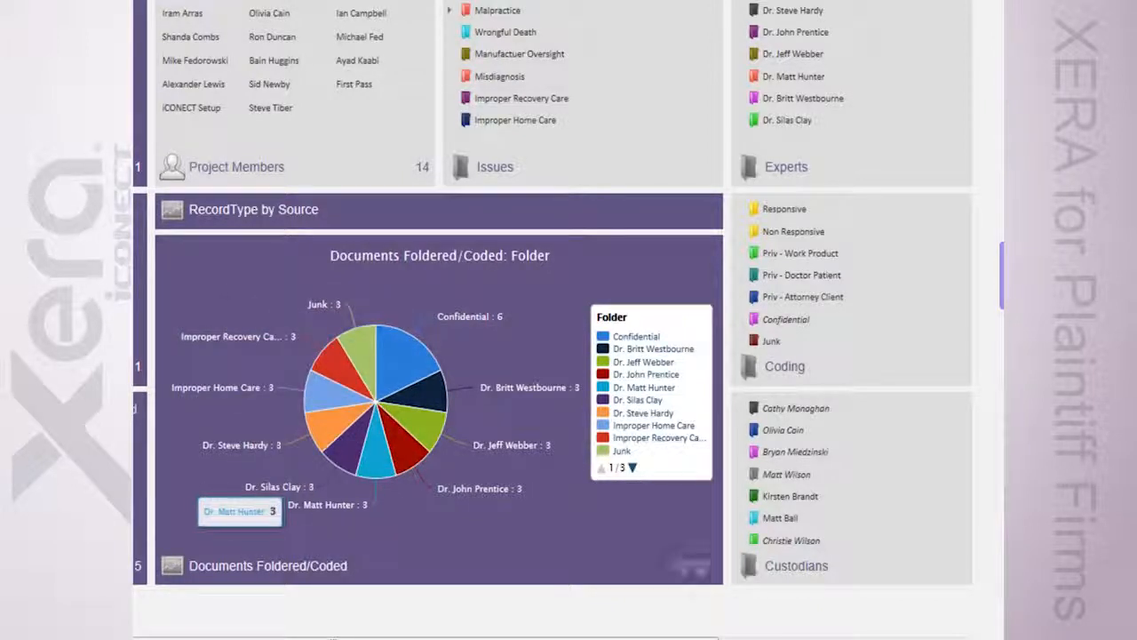
click(268, 566)
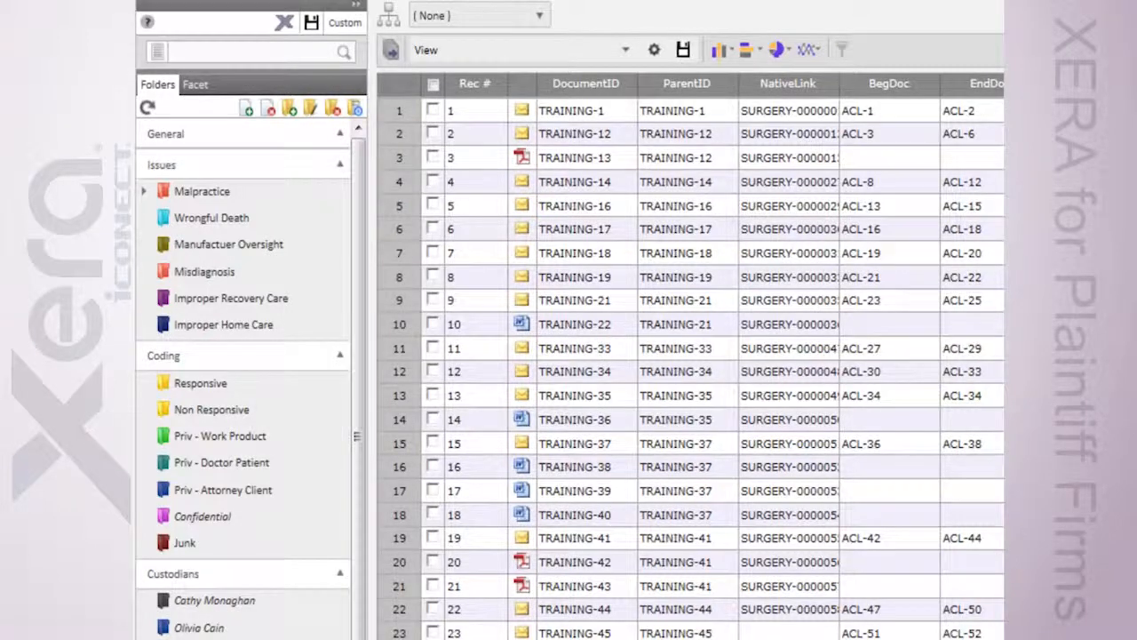
- Review the Issues, Coding and Custodians folders and view the options for creating a folder without saving one
scroll(243, 378, down, 3)
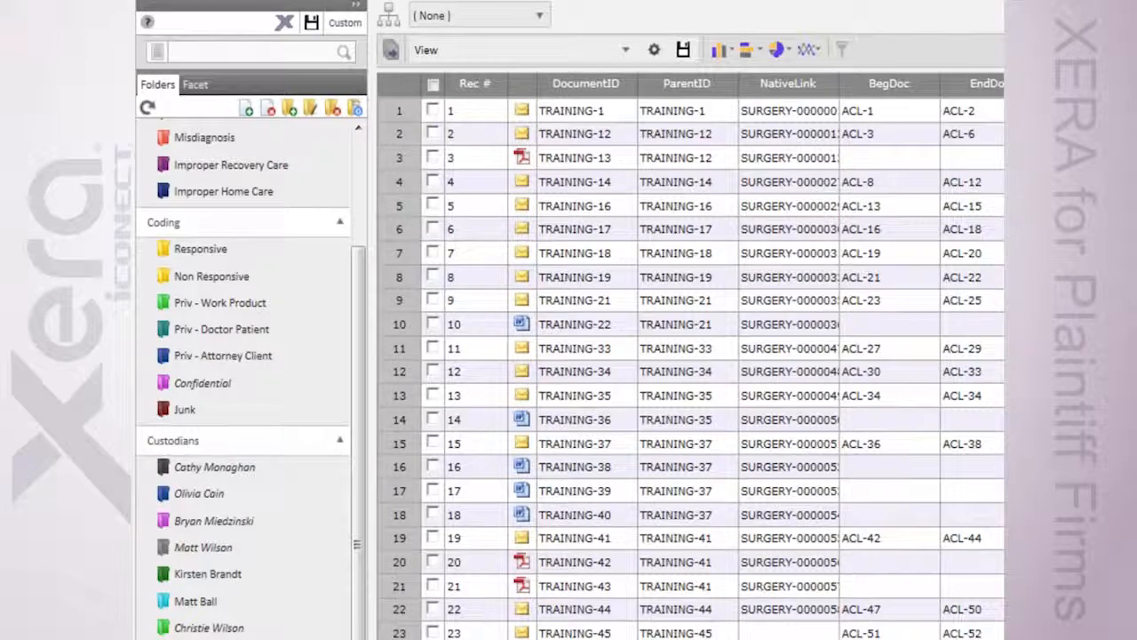
scroll(244, 378, up, 3)
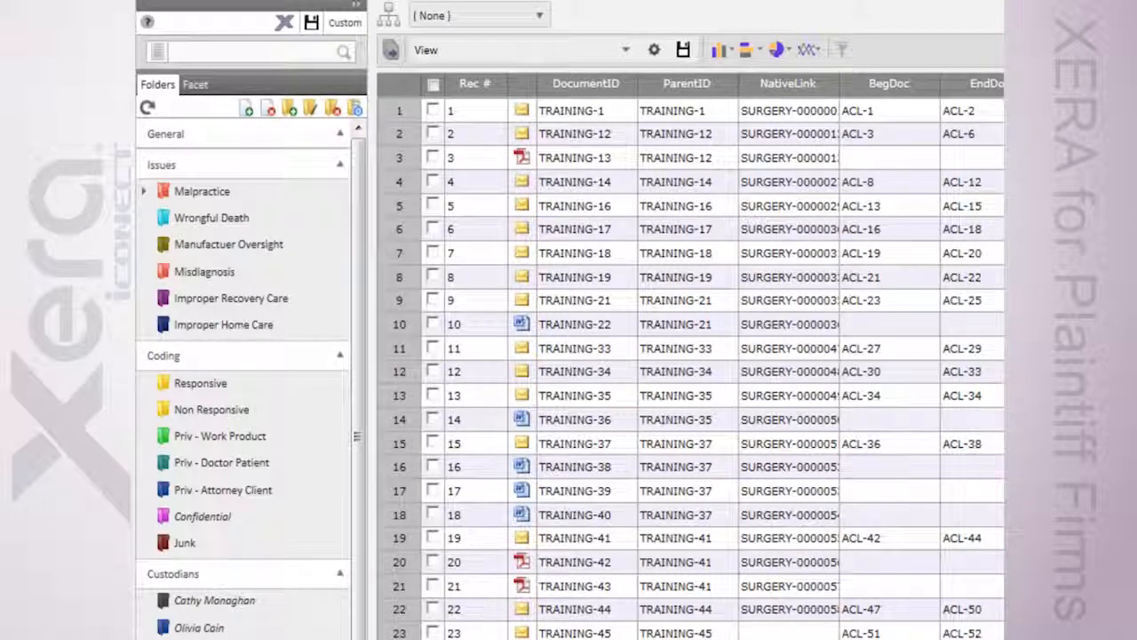
click(221, 463)
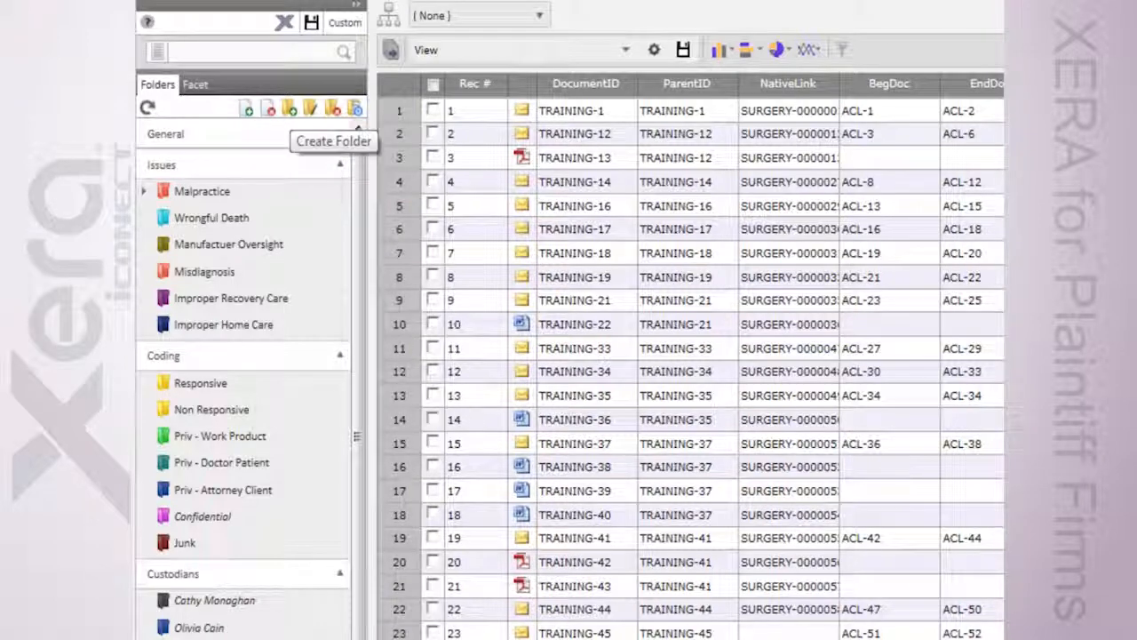
click(288, 108)
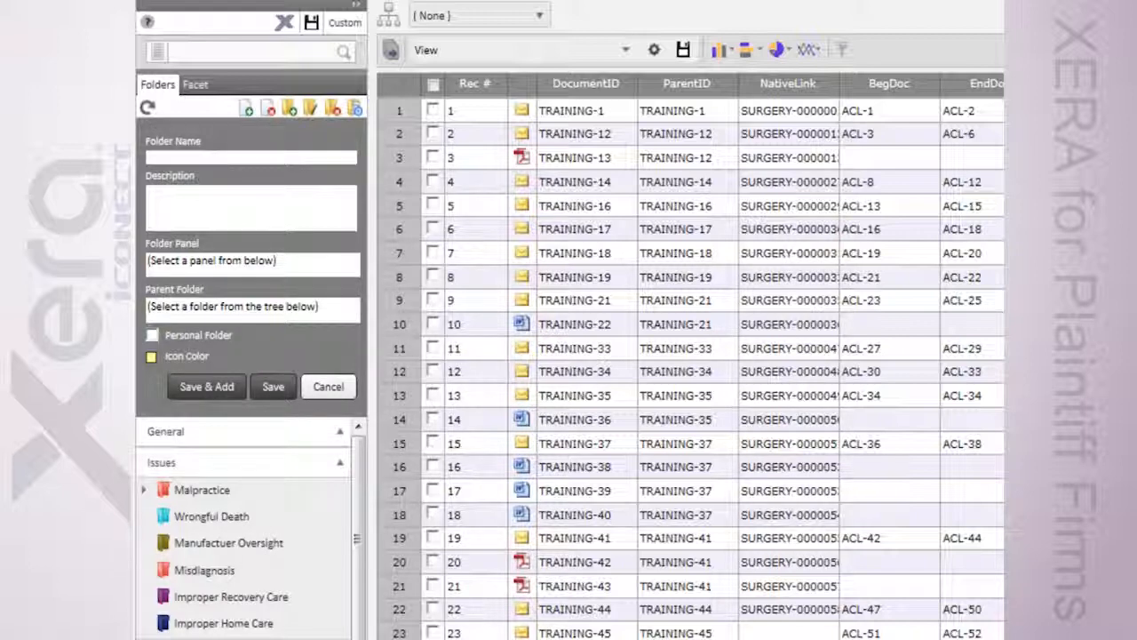
click(328, 386)
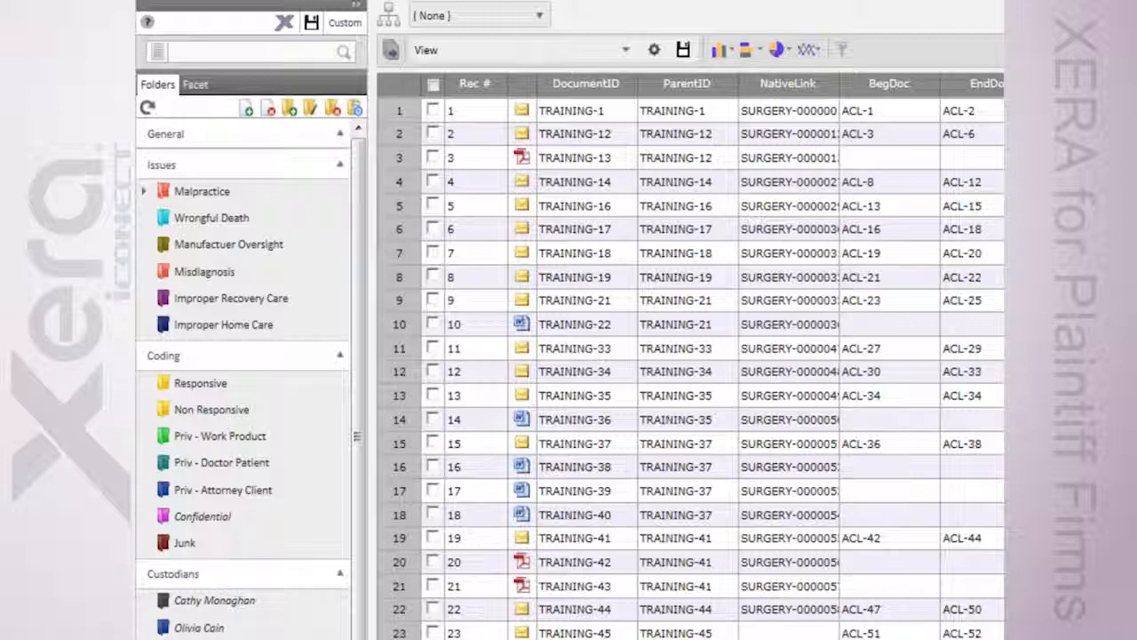
mouse_move(201, 517)
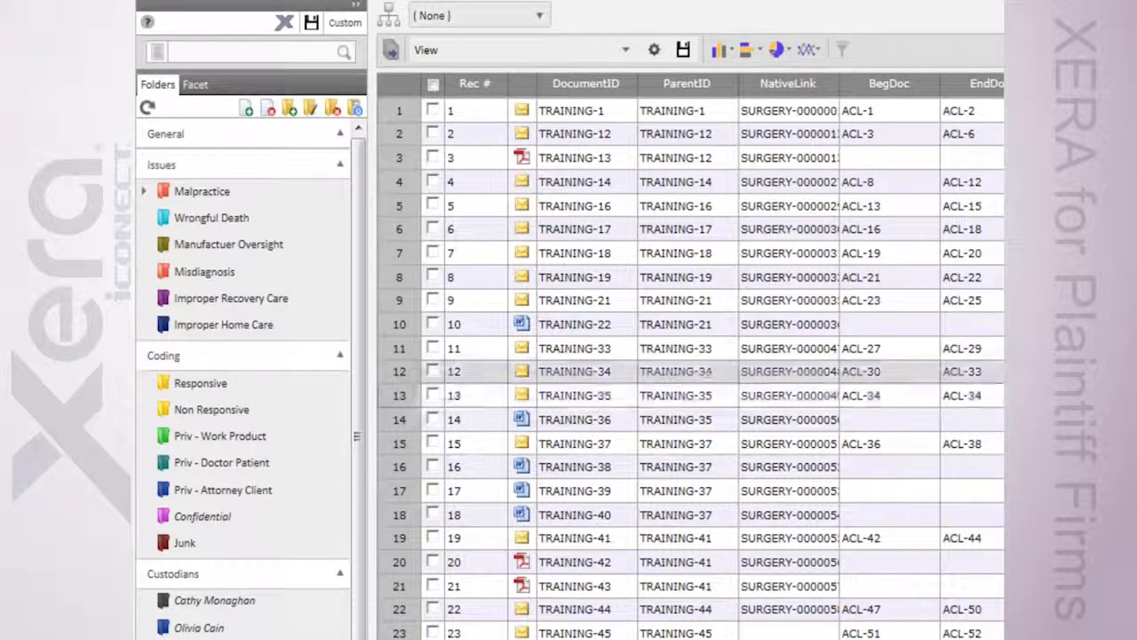
- Turn on the column filter row in the document table and expand the Date facet
click(841, 50)
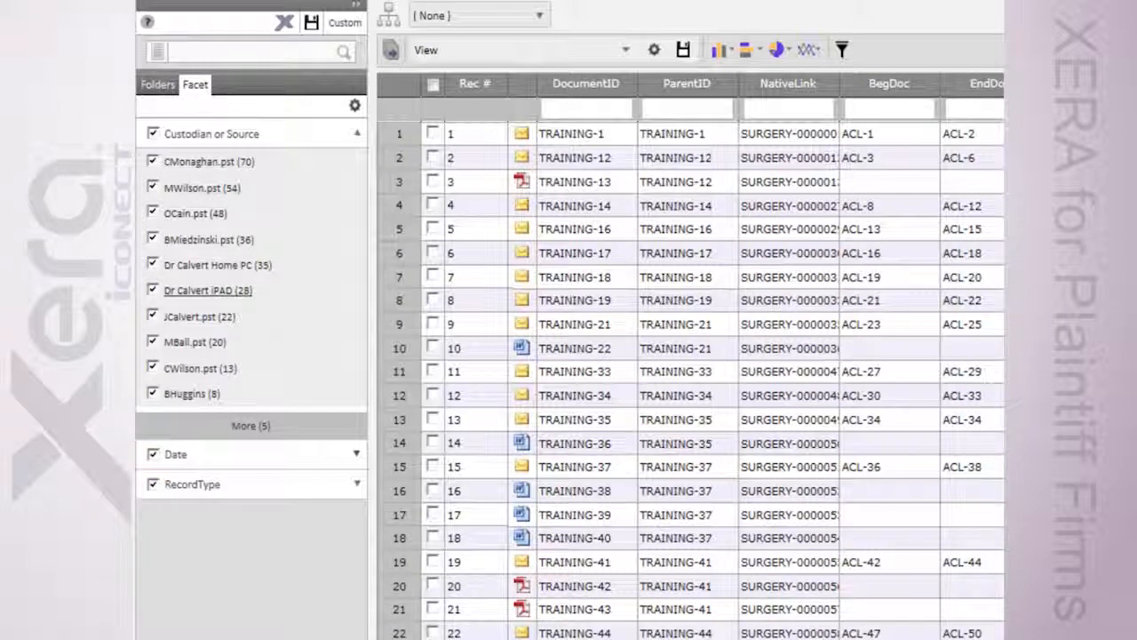
click(197, 454)
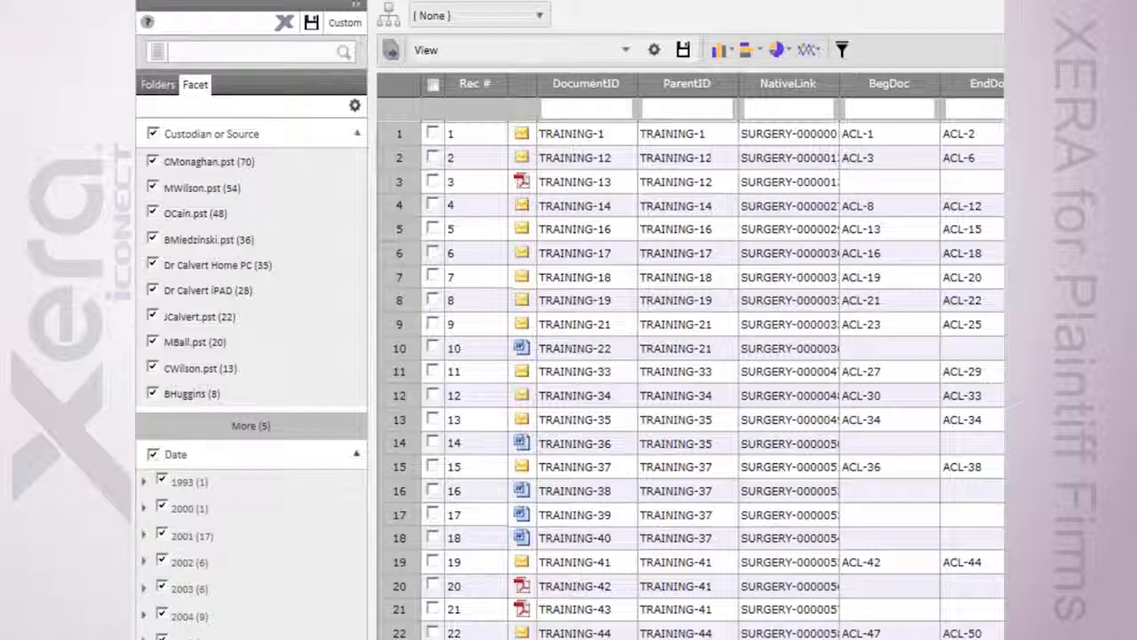
- View the quick search options in Custom Search, look up dictionary words for "arth", and close it without searching
click(345, 22)
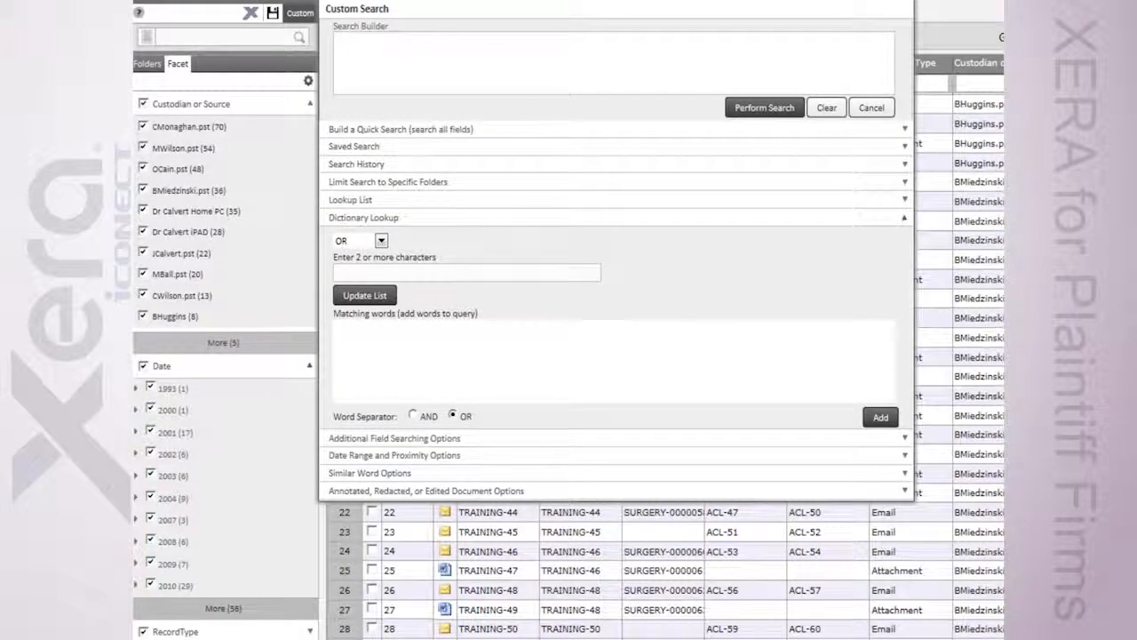
click(400, 129)
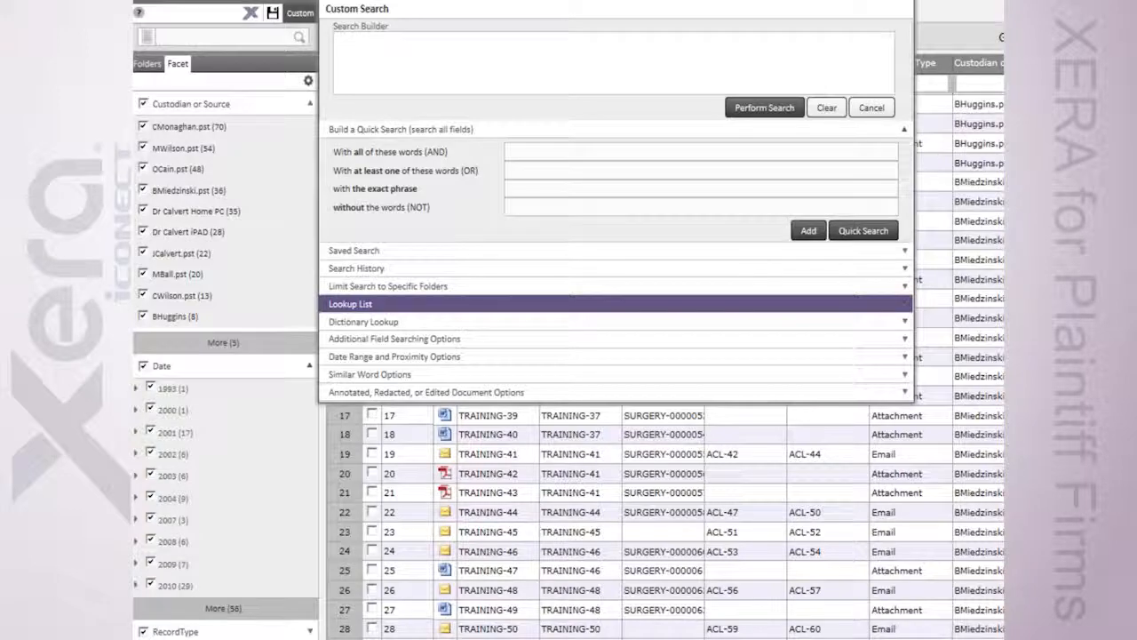
click(364, 322)
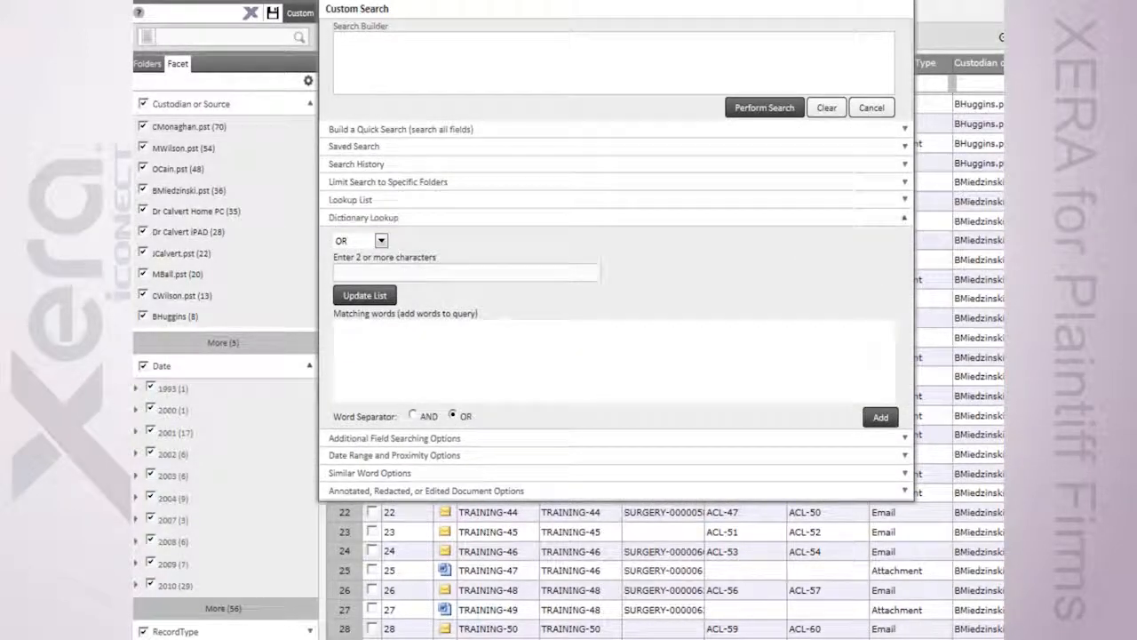
click(339, 272)
text(arth)
key(Return)
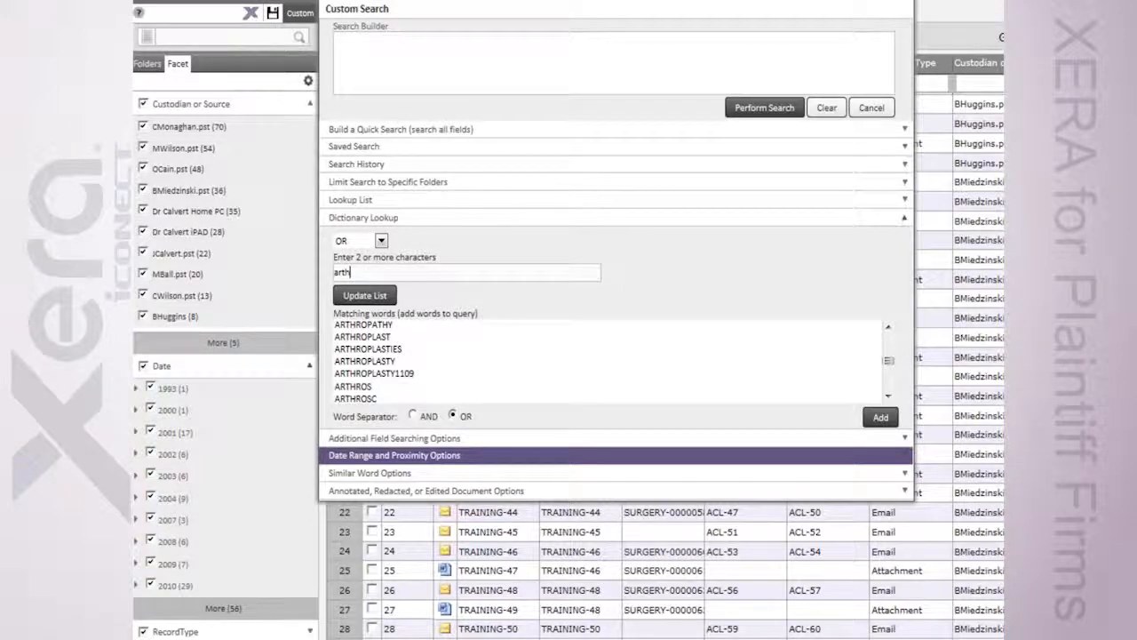
click(872, 107)
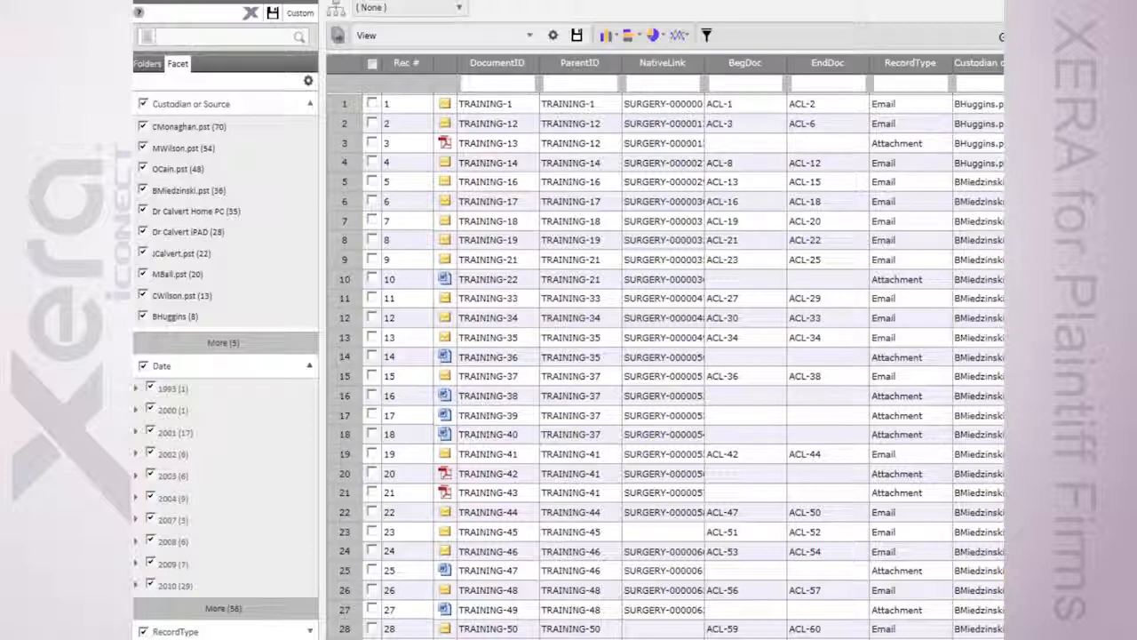
- Create a column graph from field data showing RecordType by Custodian or Source
click(606, 35)
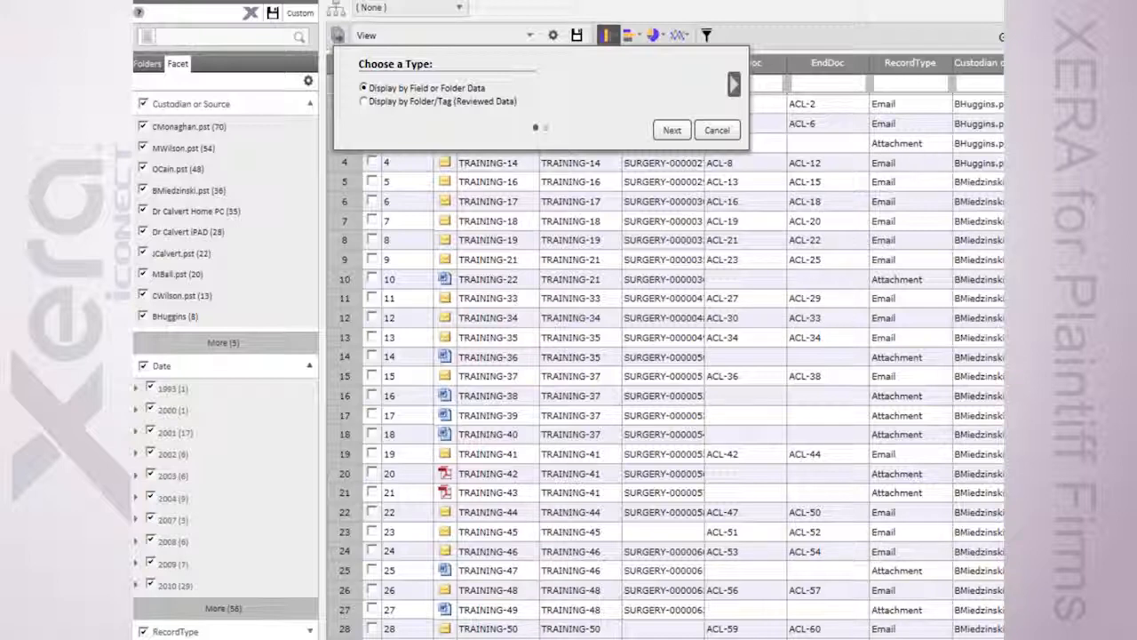
click(672, 130)
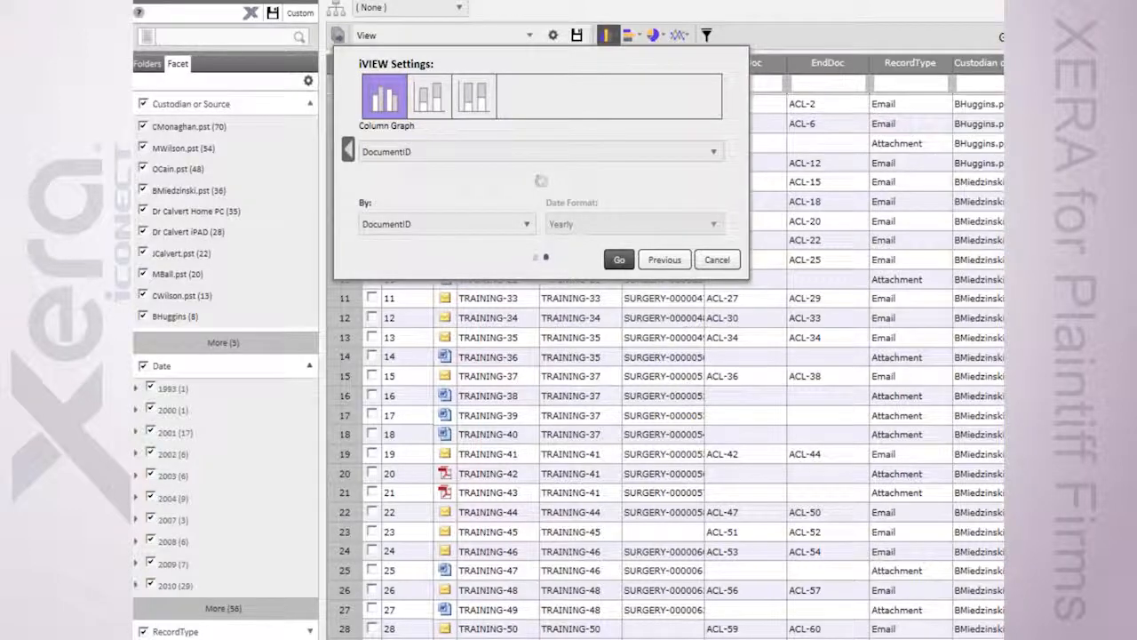
click(714, 152)
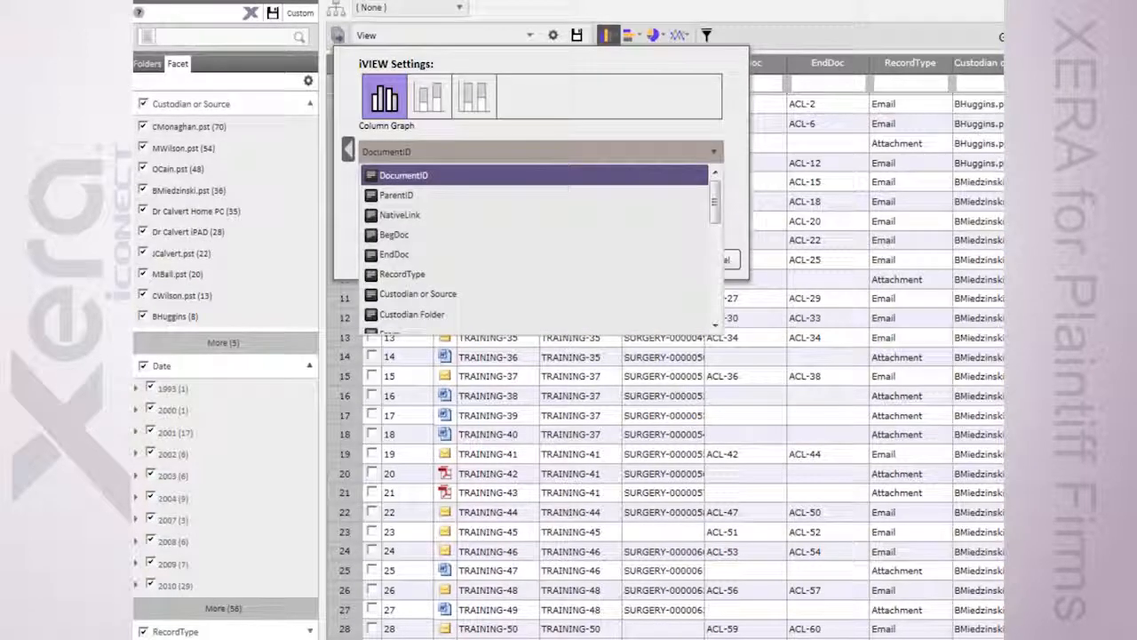
click(402, 274)
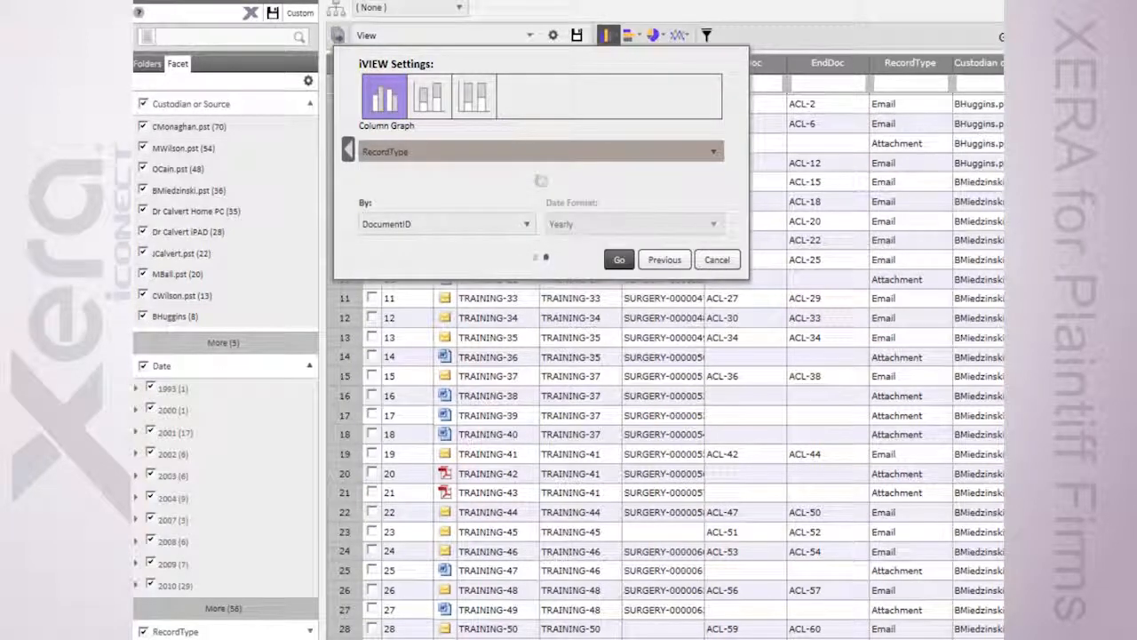
click(526, 224)
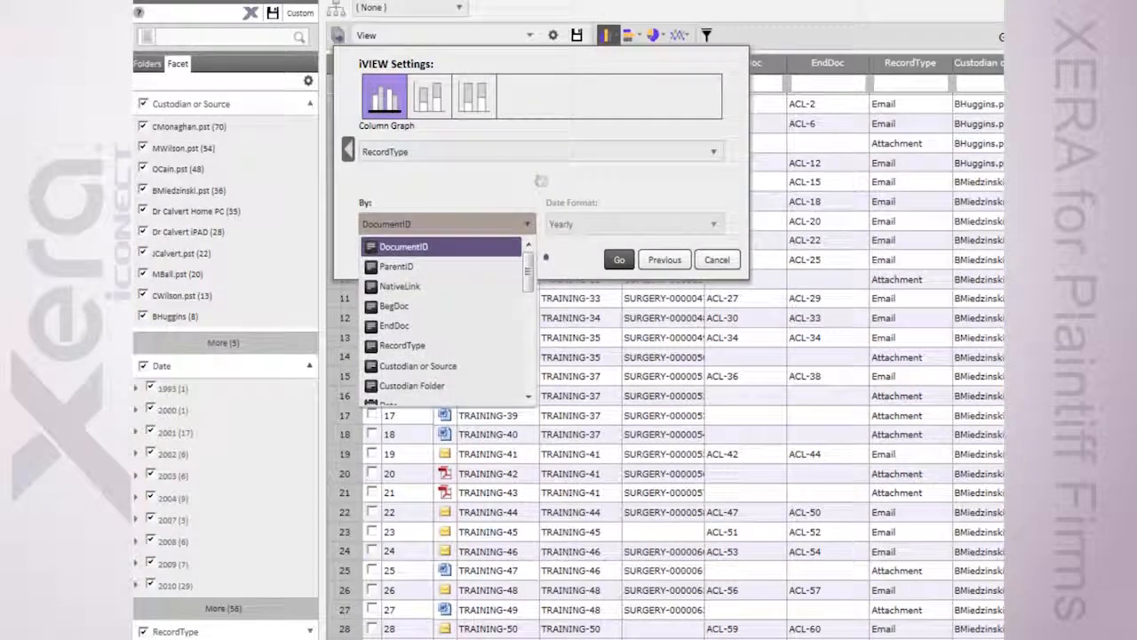
click(417, 365)
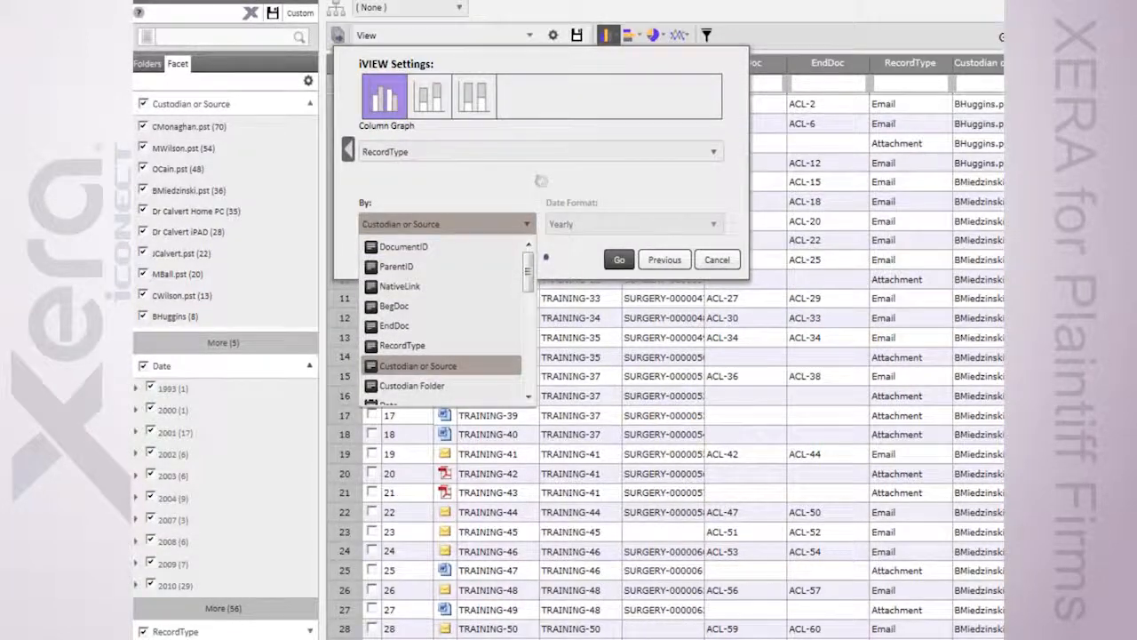
click(620, 260)
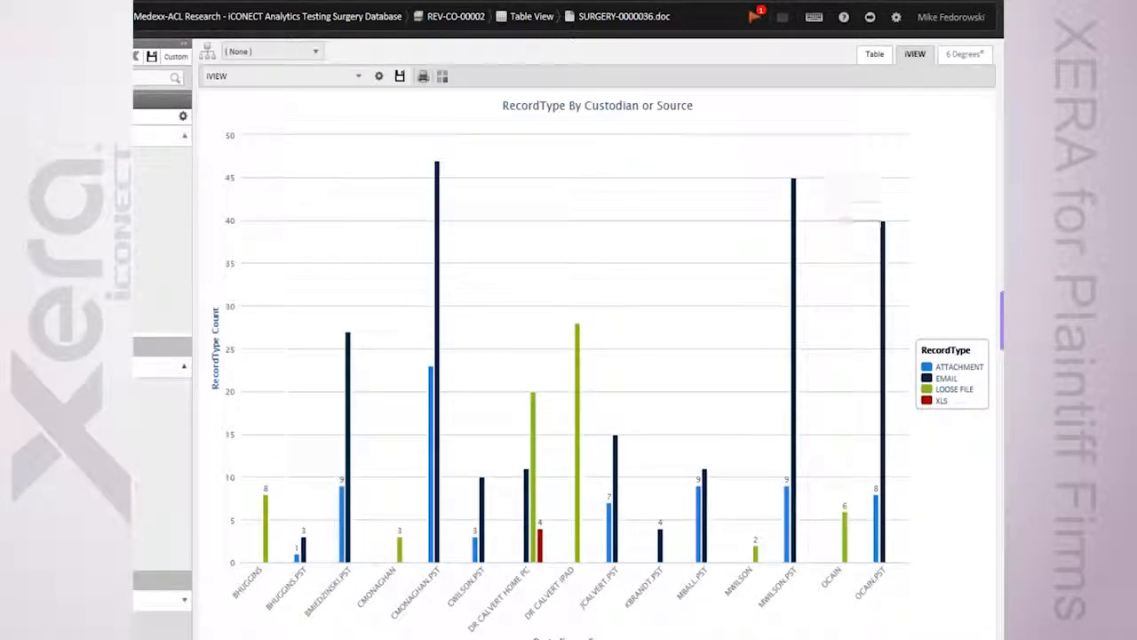
- Inspect individual bars and zoom the chart to its middle range of sources, including the home PC and iPad
mouse_move(577, 342)
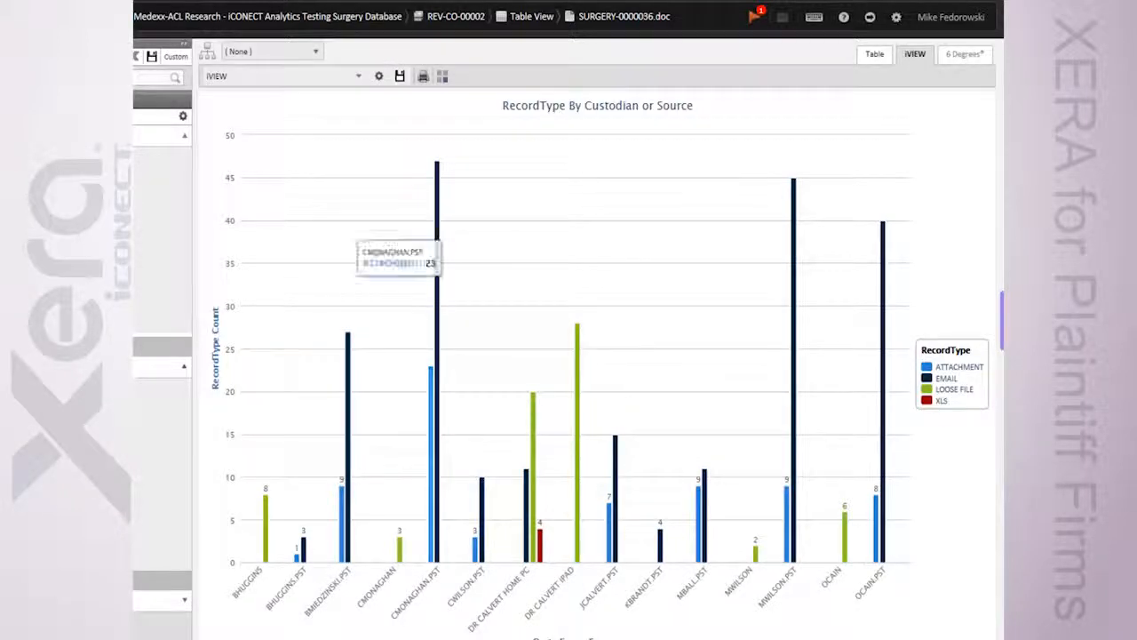
mouse_move(304, 549)
mouse_move(481, 511)
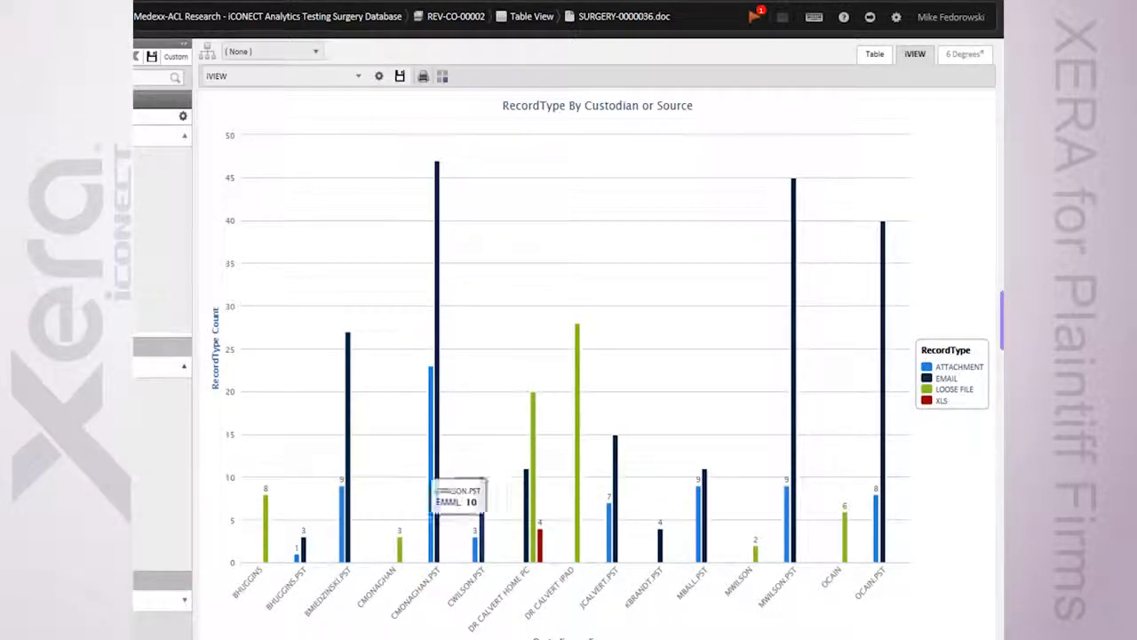
drag(500, 511, 700, 511)
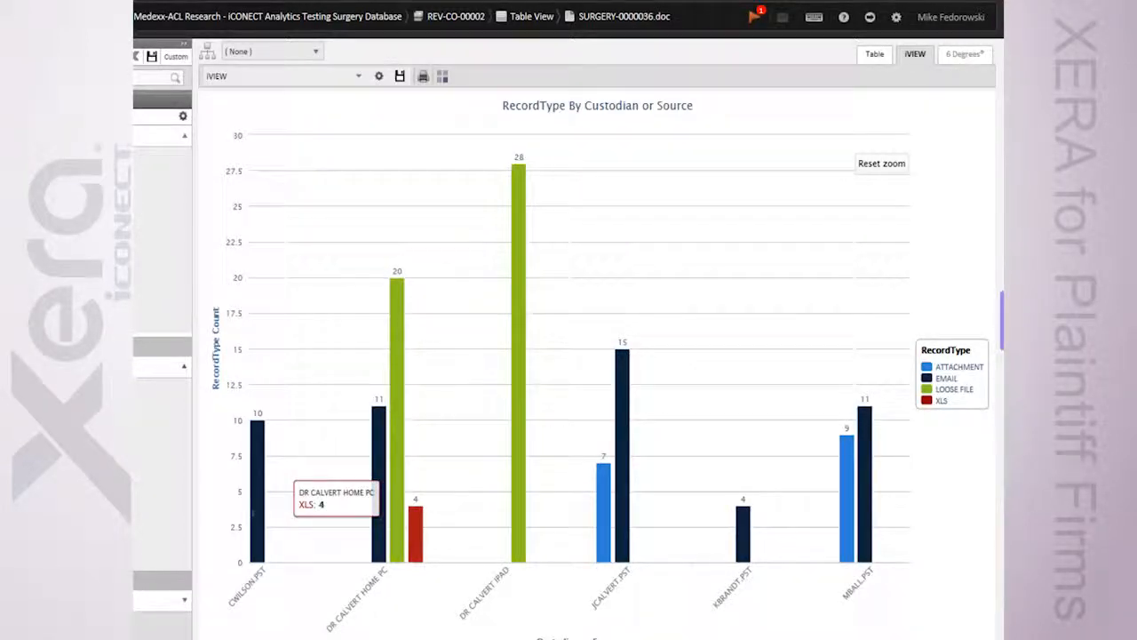
- Add chart filters for the home PC source's XLS and EMAIL records, and remove the EMAIL filter
click(416, 535)
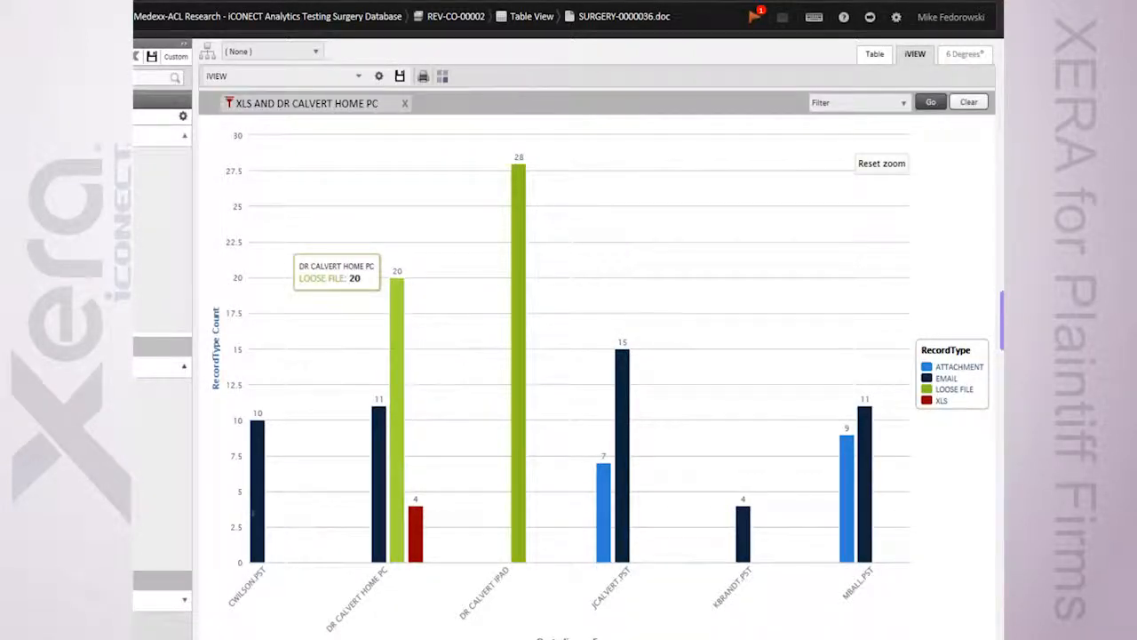
click(377, 445)
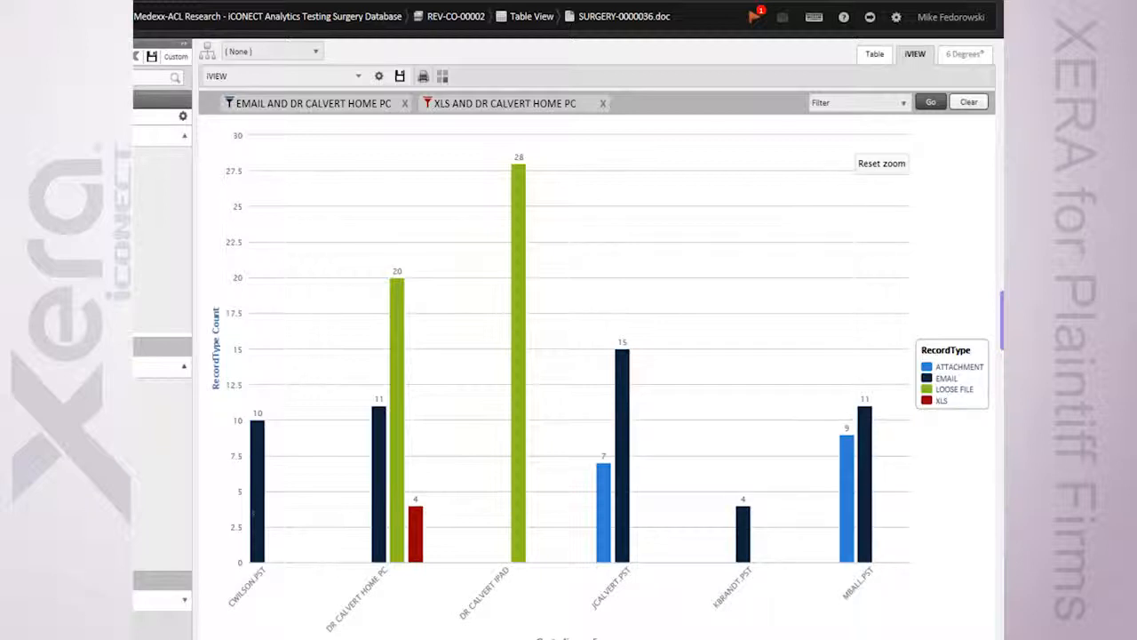
click(405, 104)
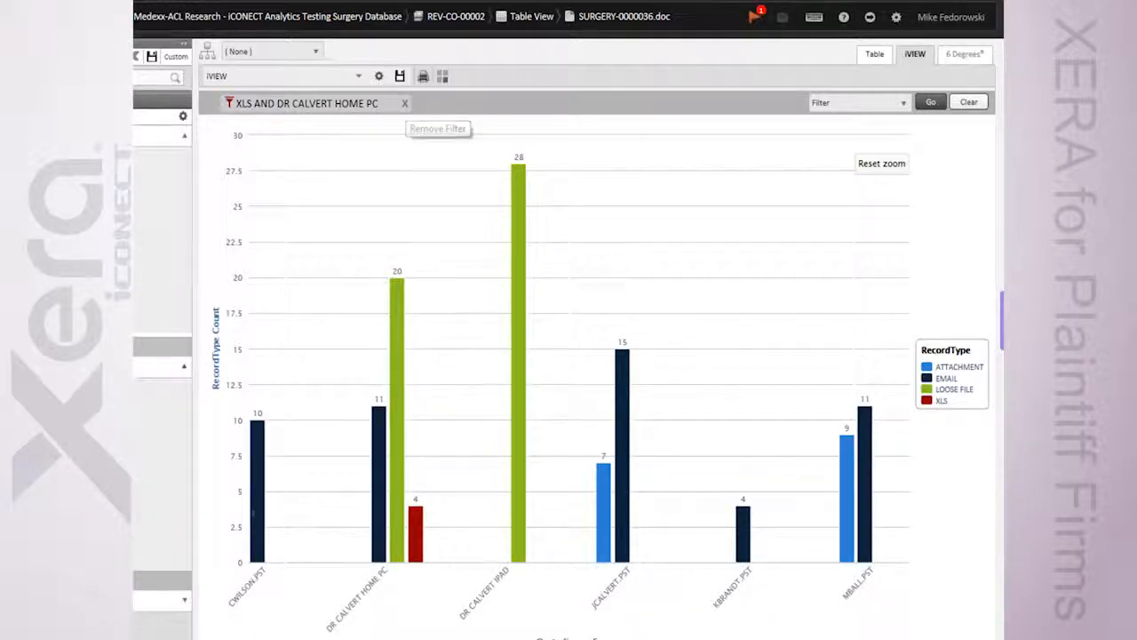
- Remove the home PC source's XLS filter and reset the chart zoom
click(406, 104)
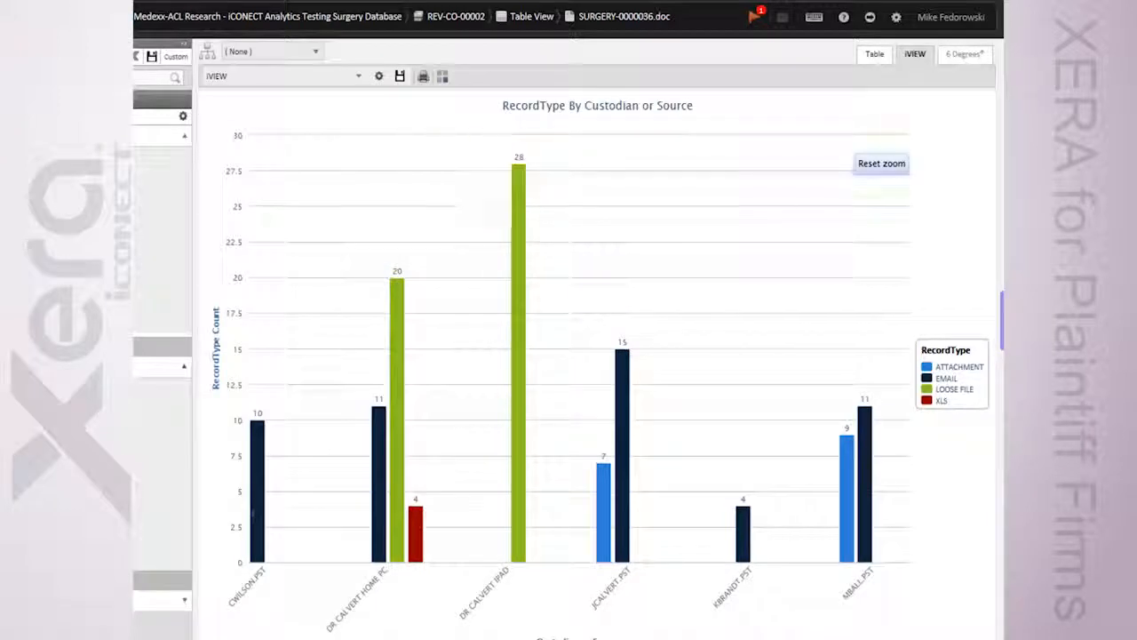
click(882, 162)
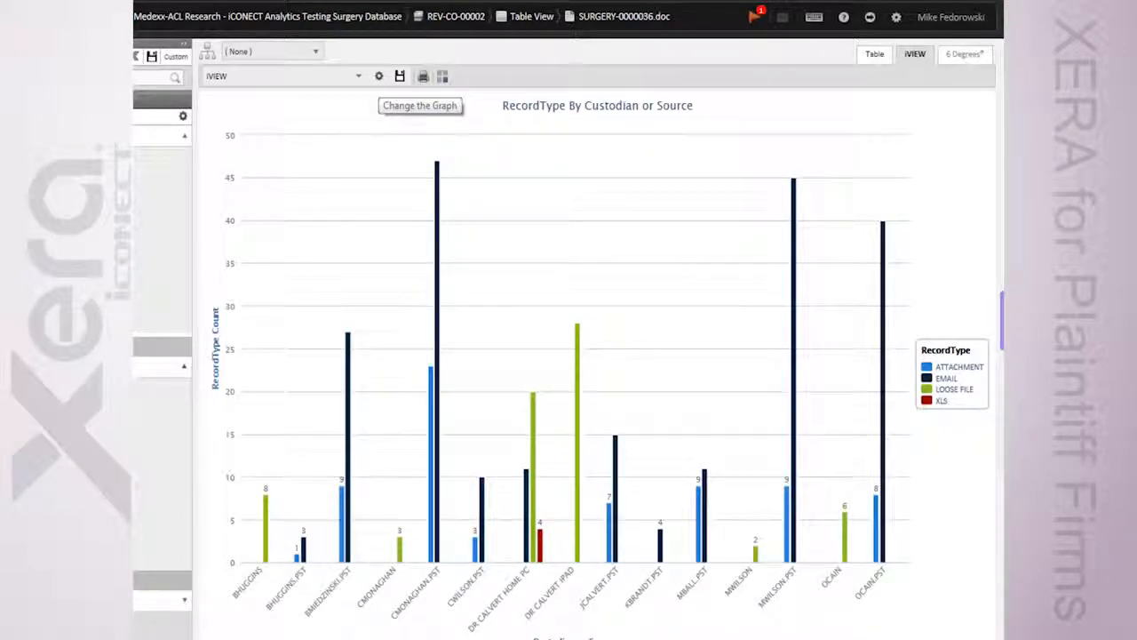
- Change the RecordType chart to a Percentage Stacked Column Graph and return to the table view
click(378, 77)
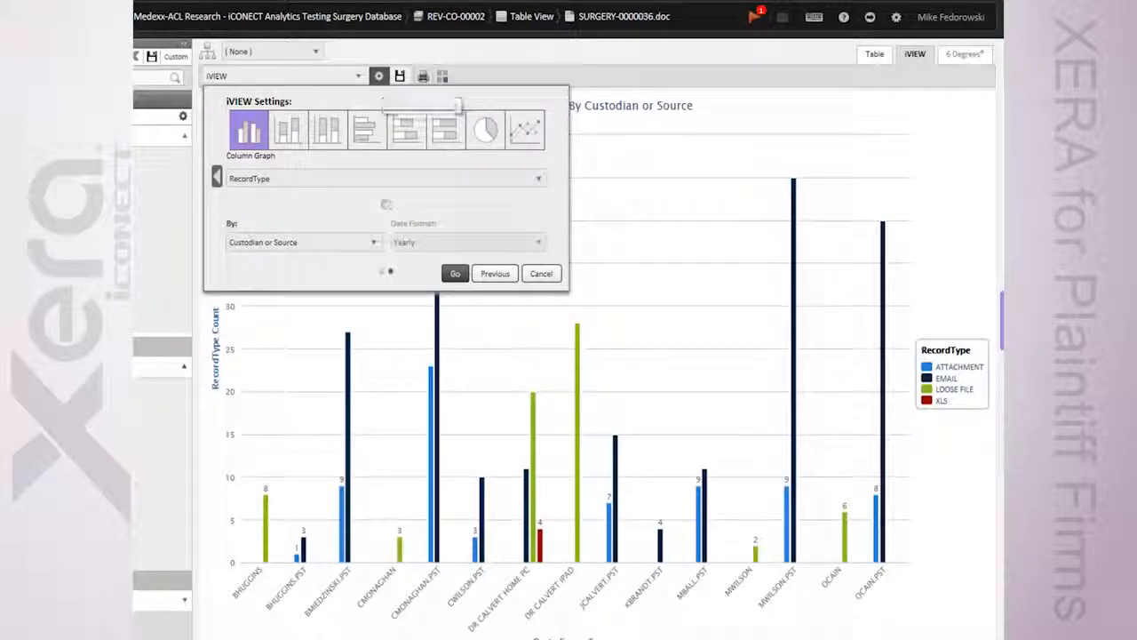
click(328, 130)
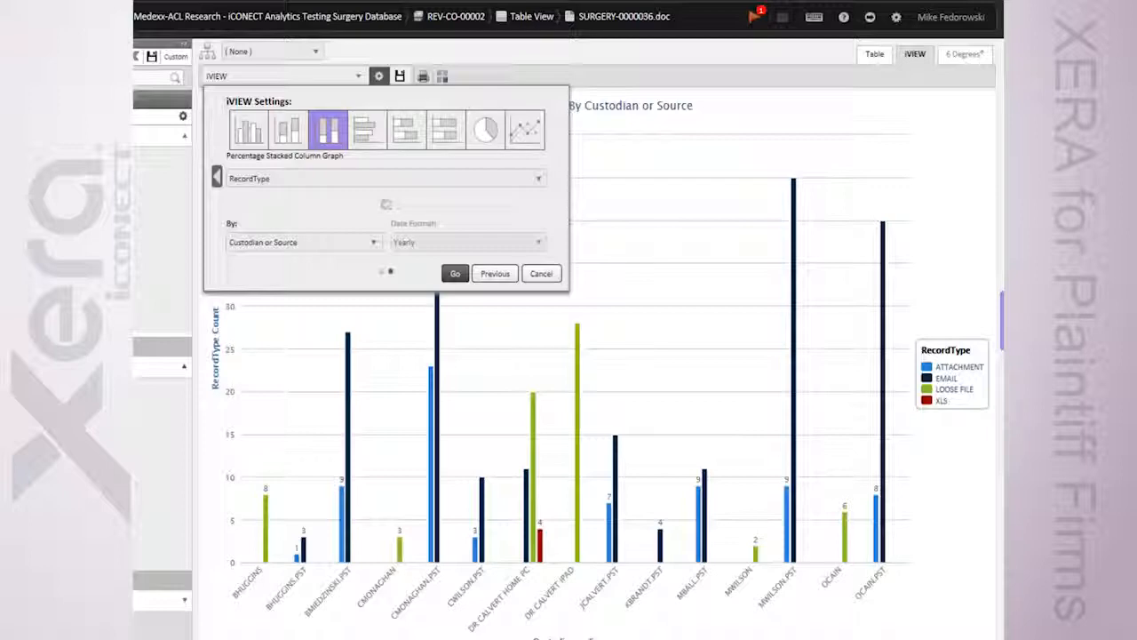
click(455, 274)
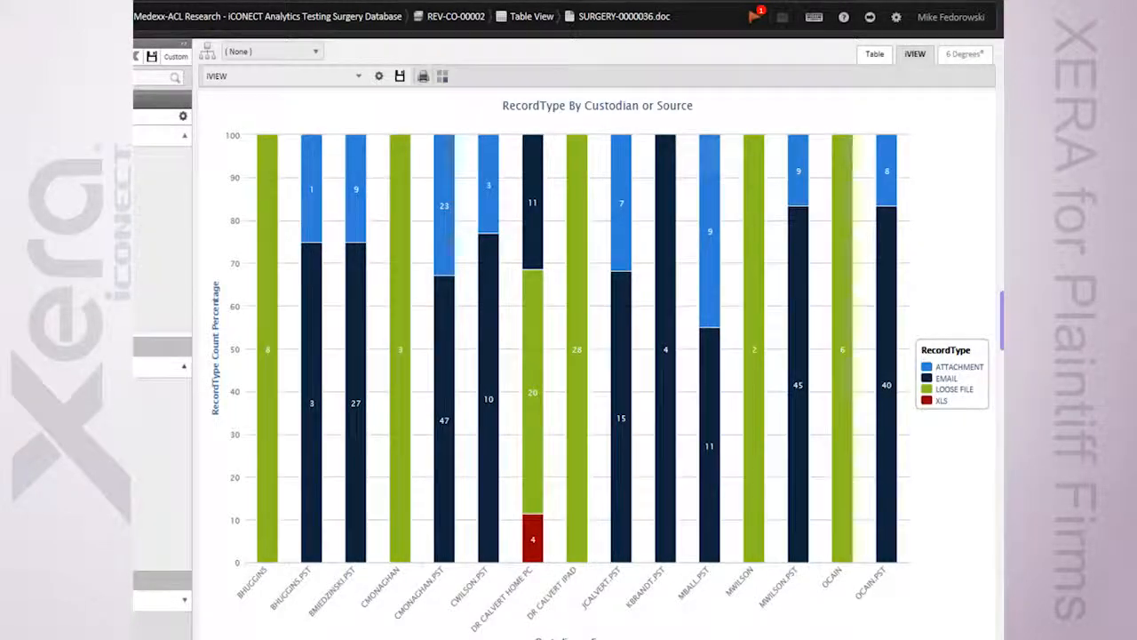
click(875, 54)
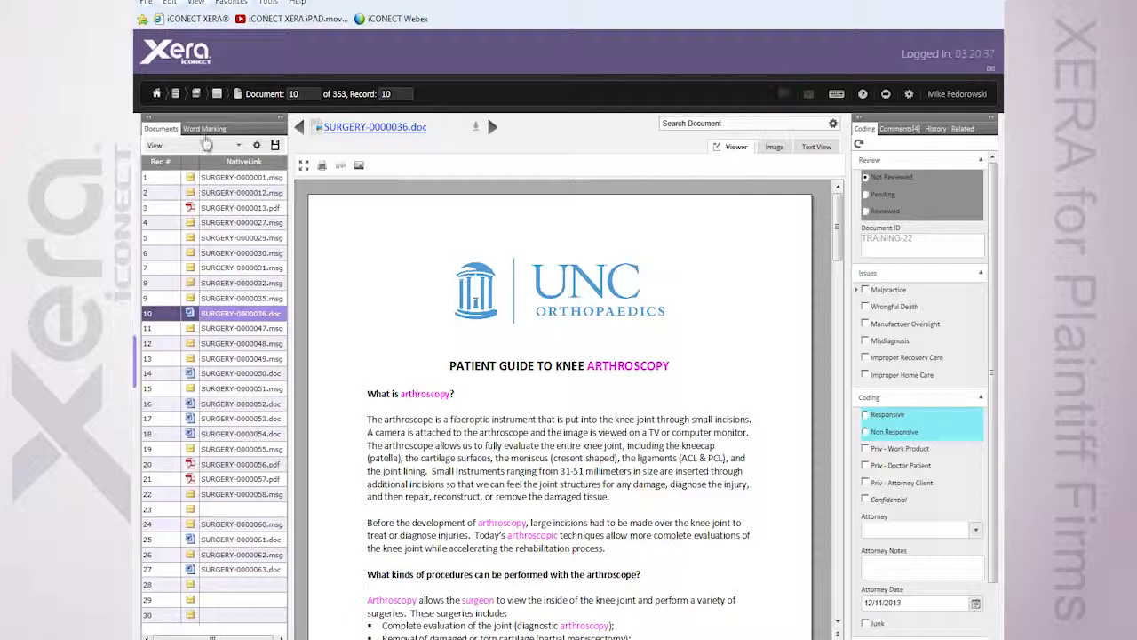
- Review the Word Marking terms in SURGERY-0000036.doc, toggle the Medical group off and on, and check the document's text view
click(204, 129)
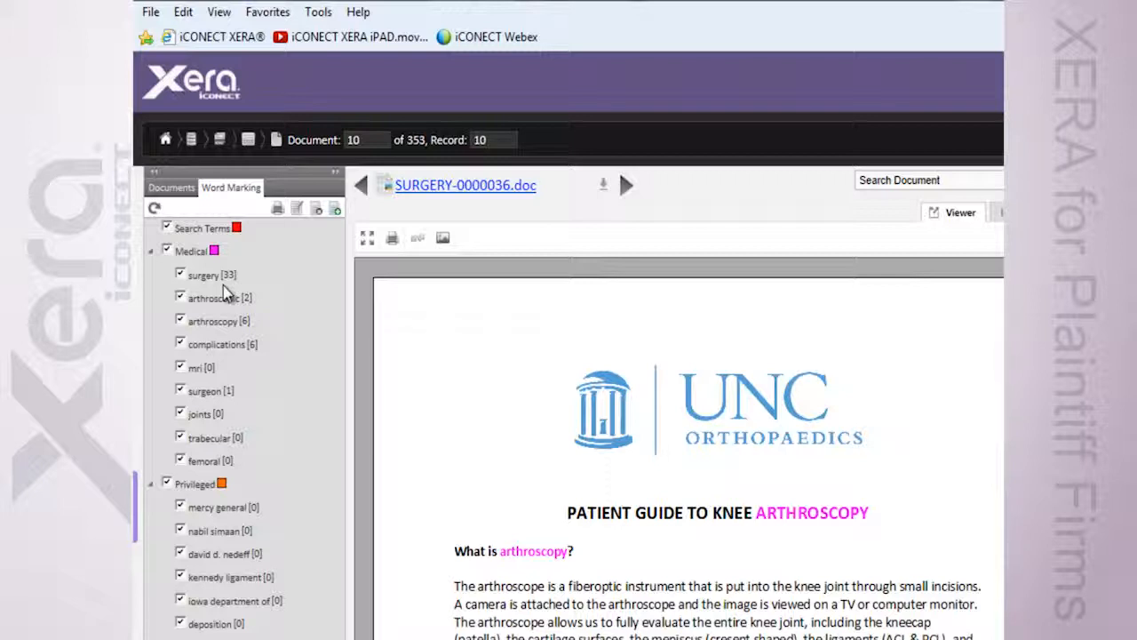
click(167, 251)
click(167, 253)
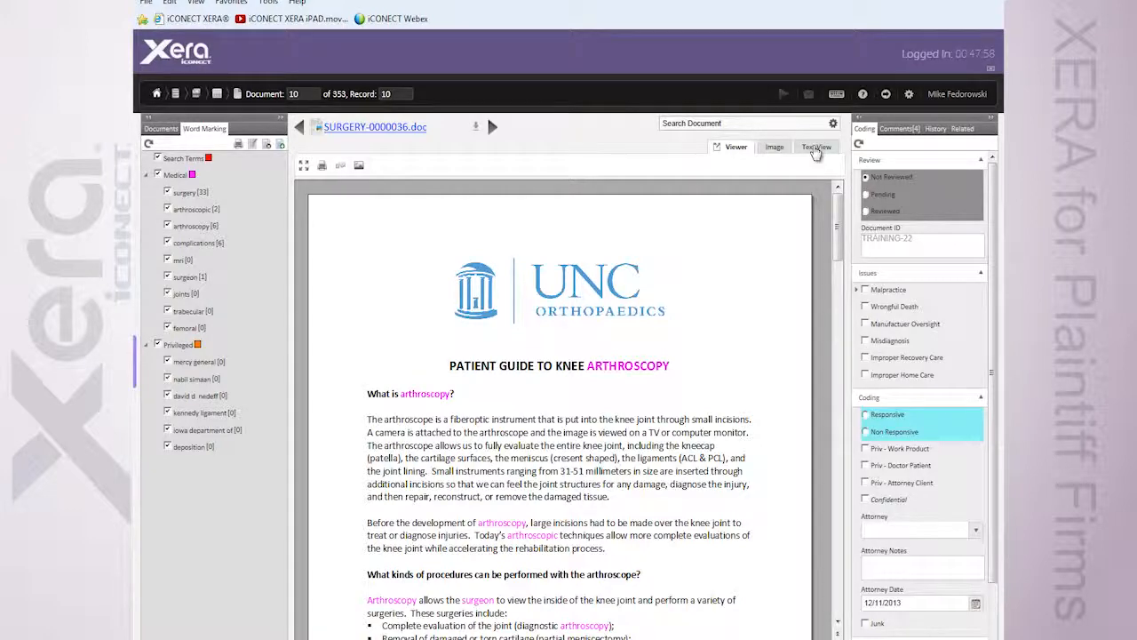
click(815, 148)
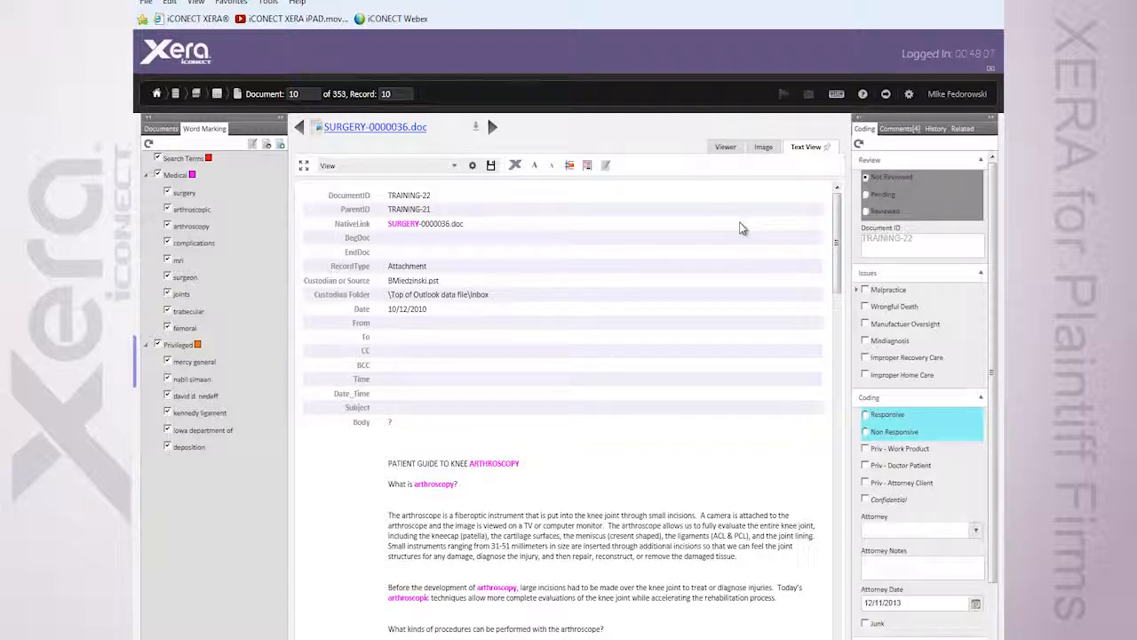
click(726, 149)
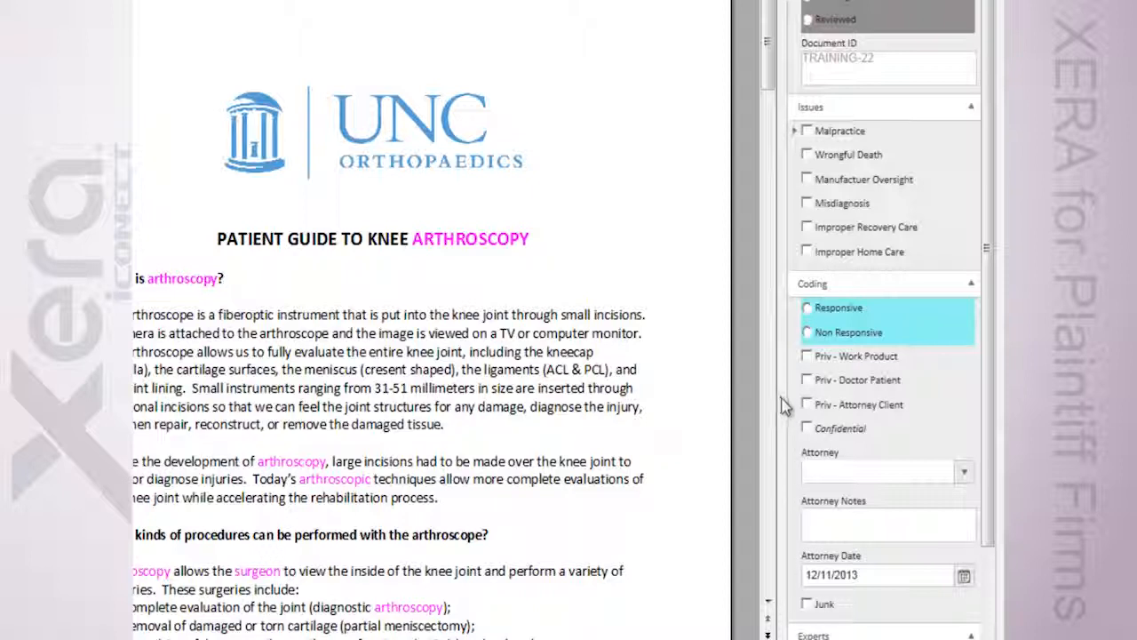
- Try coding the document as Confidential, check the required Attorney field, and clear the Confidential mark
mouse_move(809, 428)
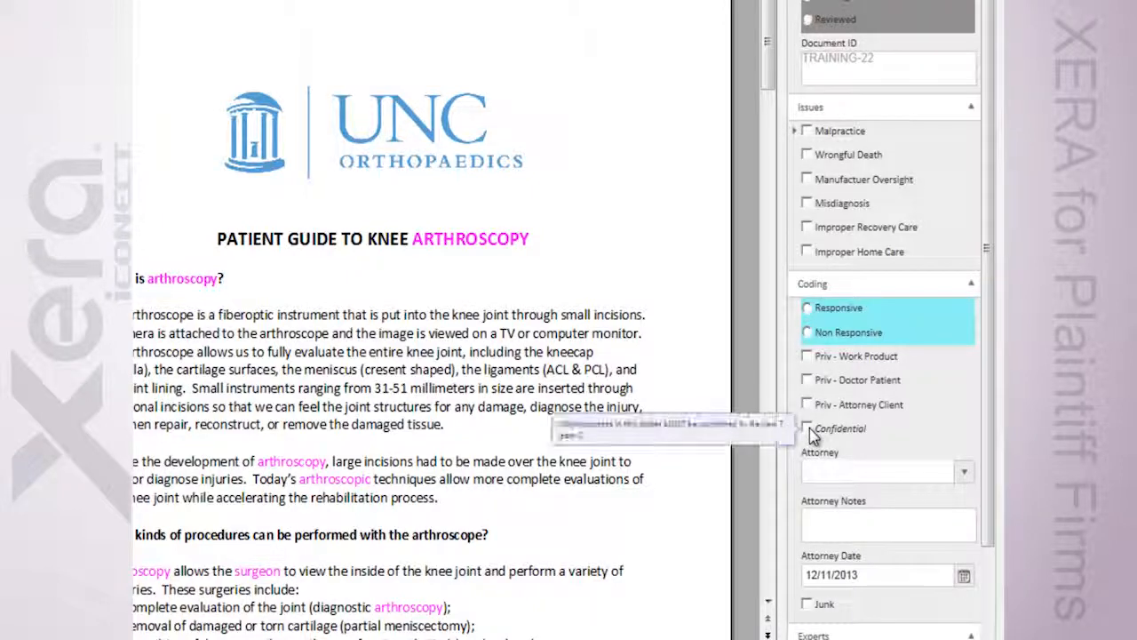
click(809, 428)
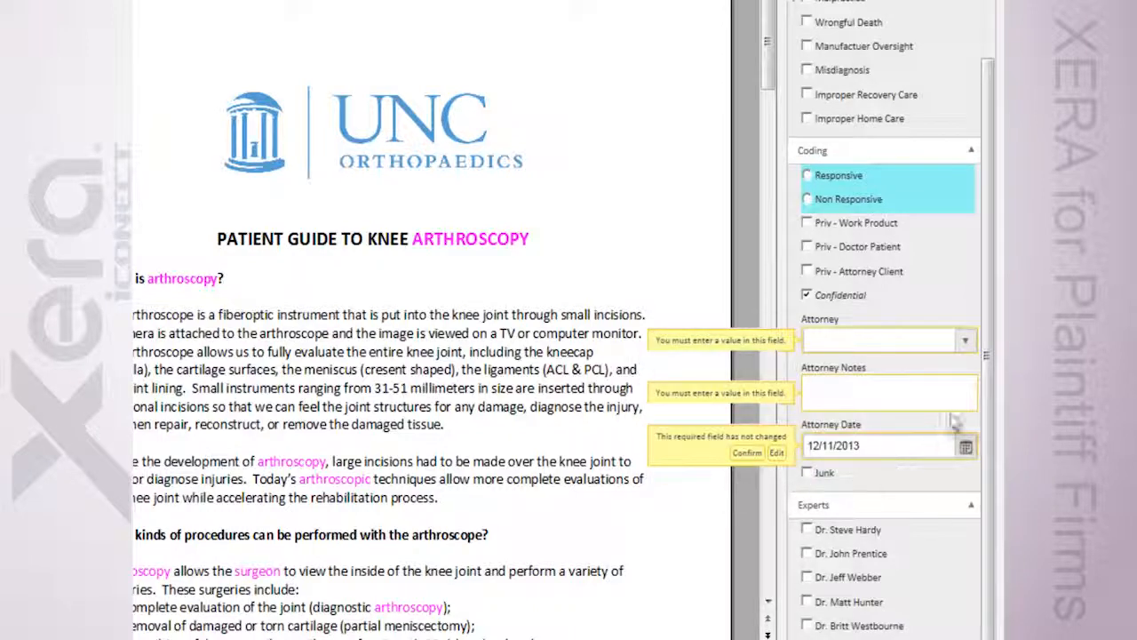
click(964, 345)
click(963, 341)
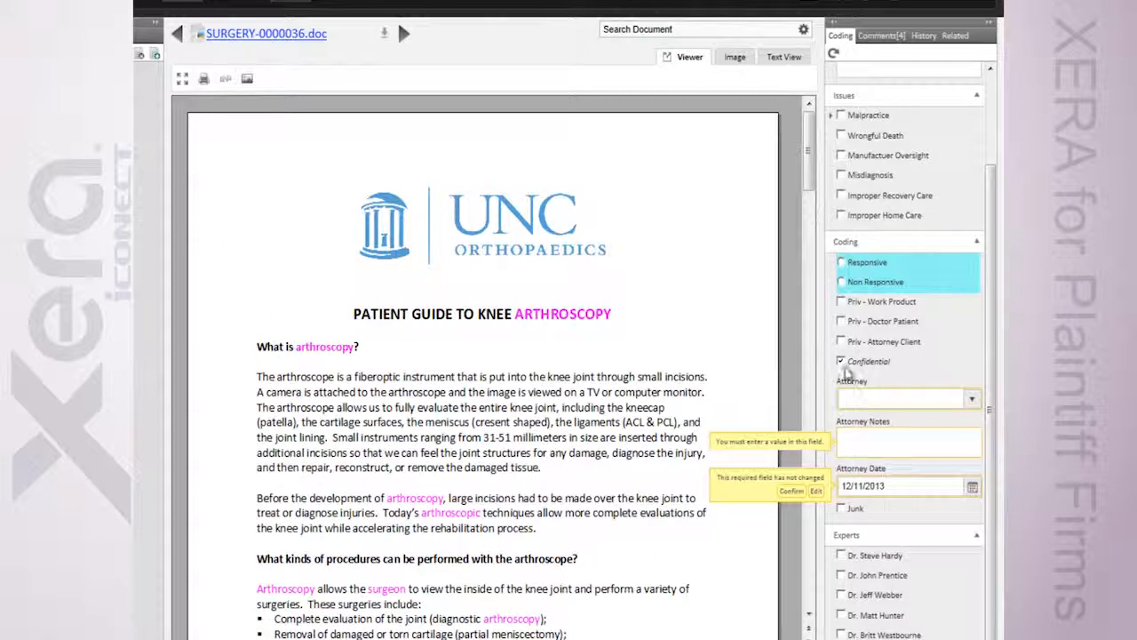
click(841, 363)
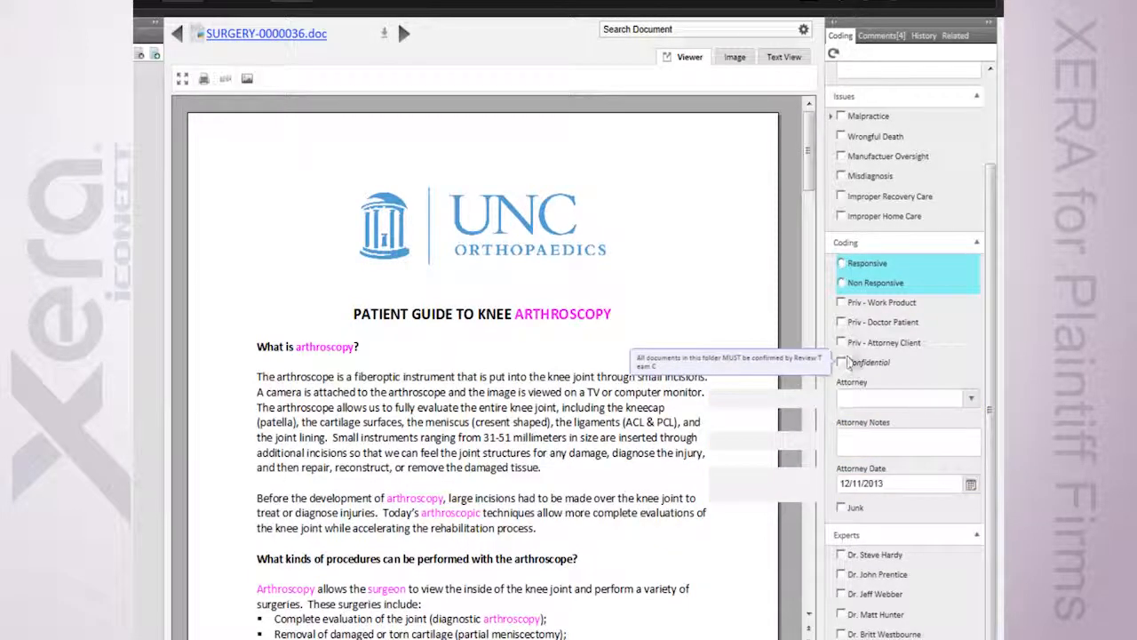
- Start a comment reading "Key for Jones Depo" on the passage listing the procedures performed with the arthroscope
click(879, 38)
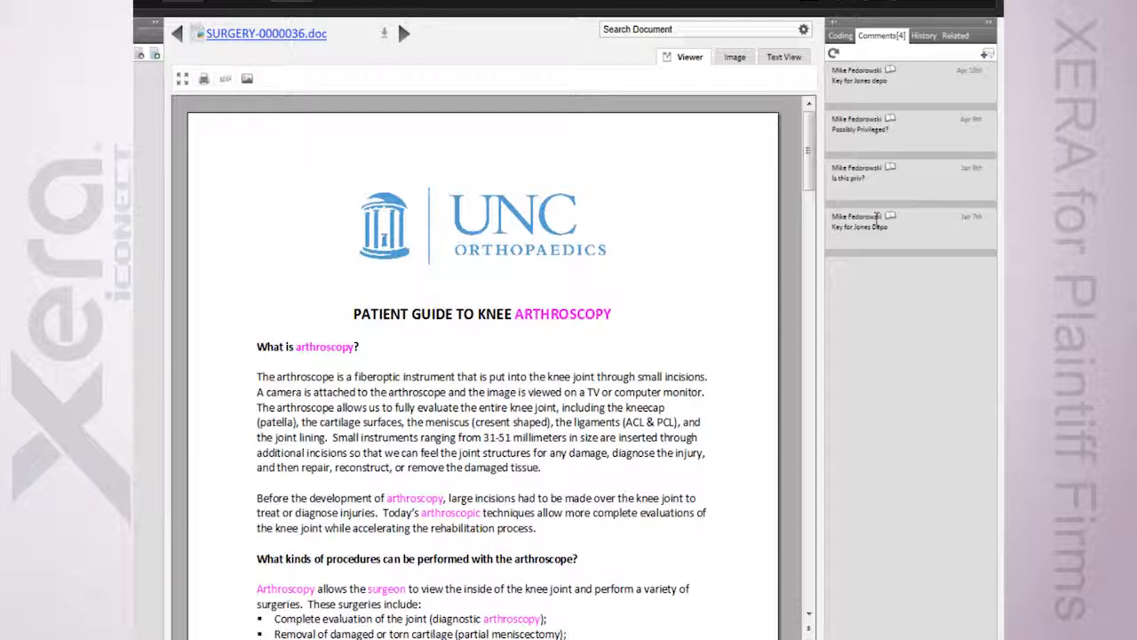
drag(810, 184, 810, 218)
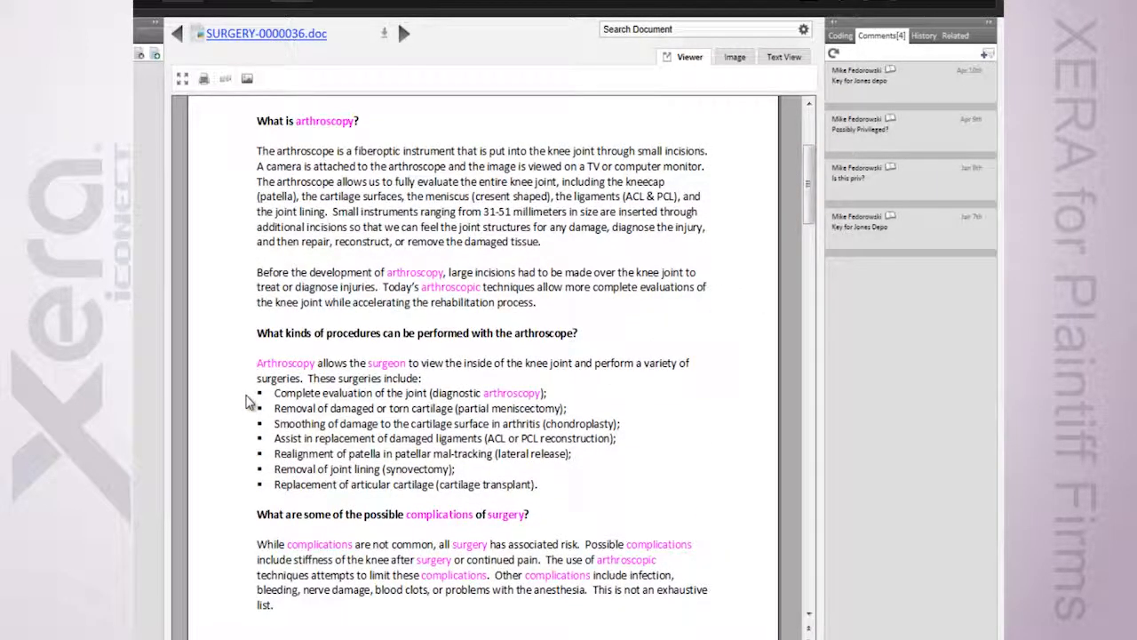
drag(258, 366, 549, 501)
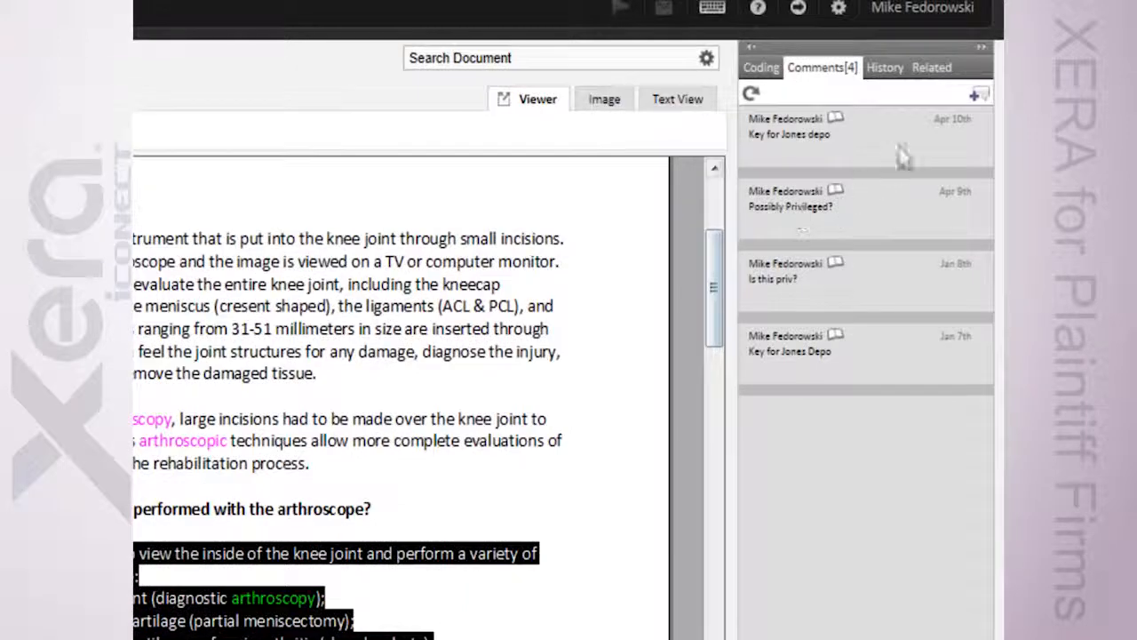
click(976, 96)
text(K)
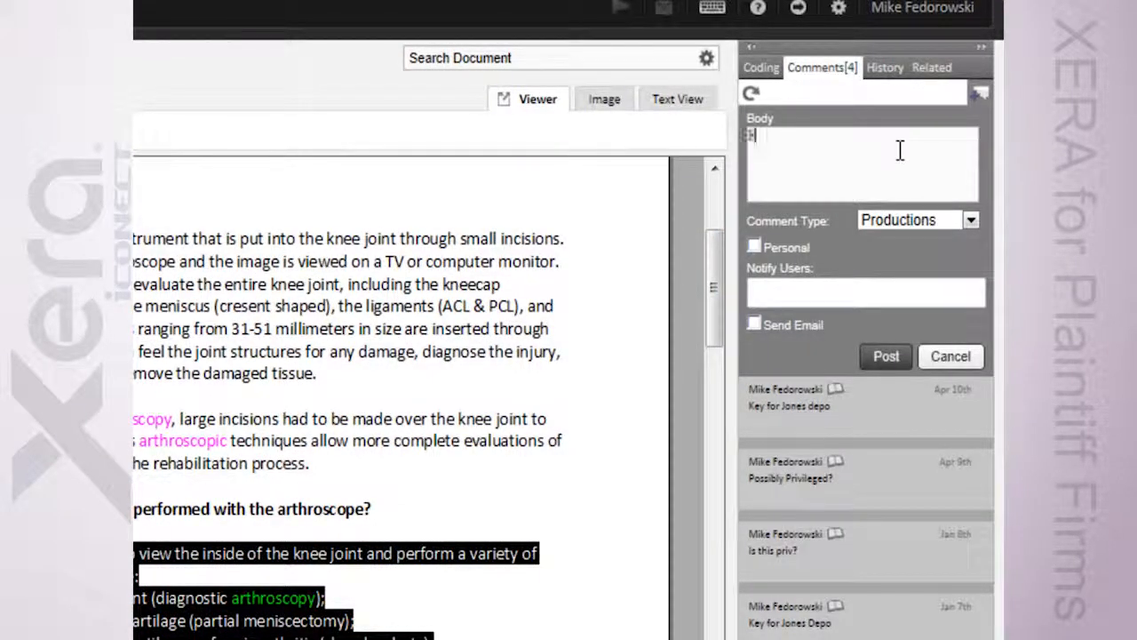
text(ey for Jones Depo)
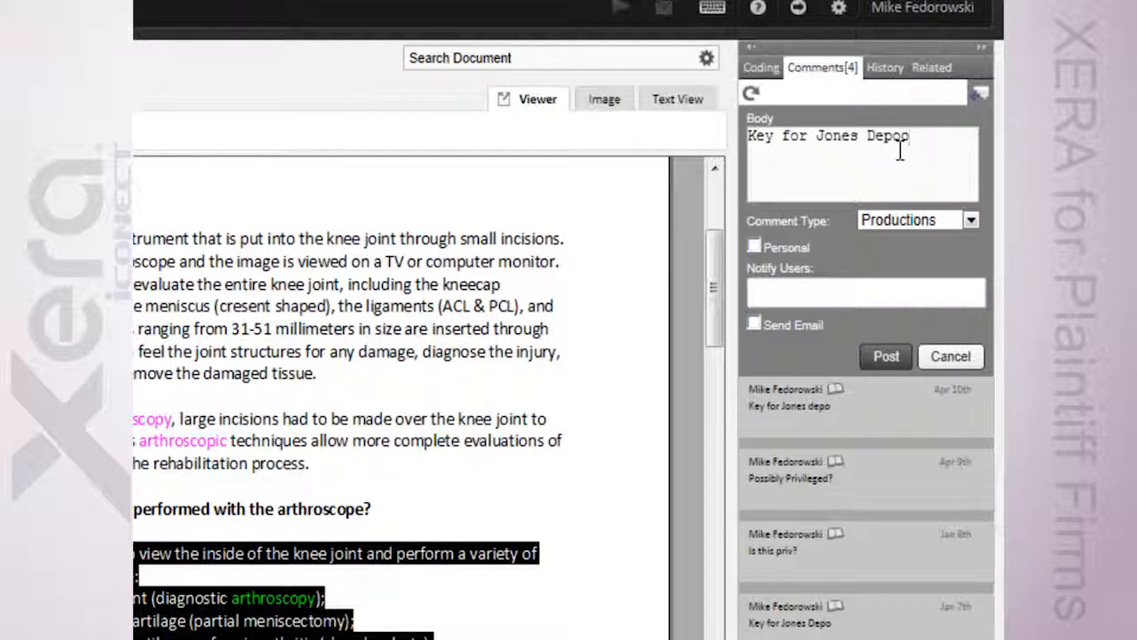
- Add a user to notify about the comment and post it
click(820, 291)
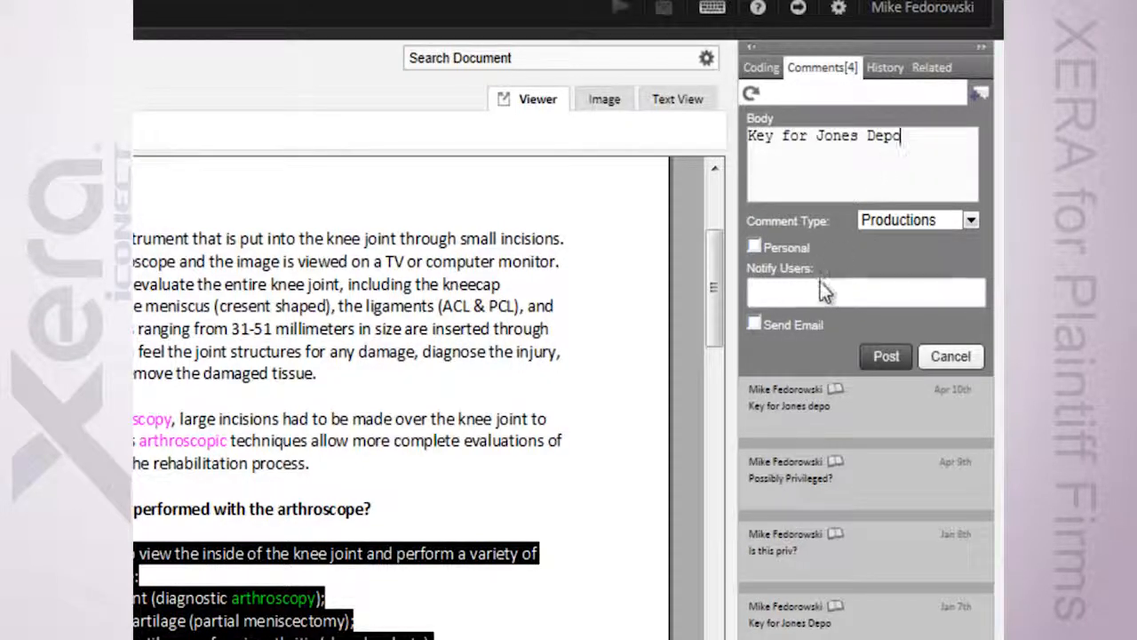
text(mik)
click(801, 322)
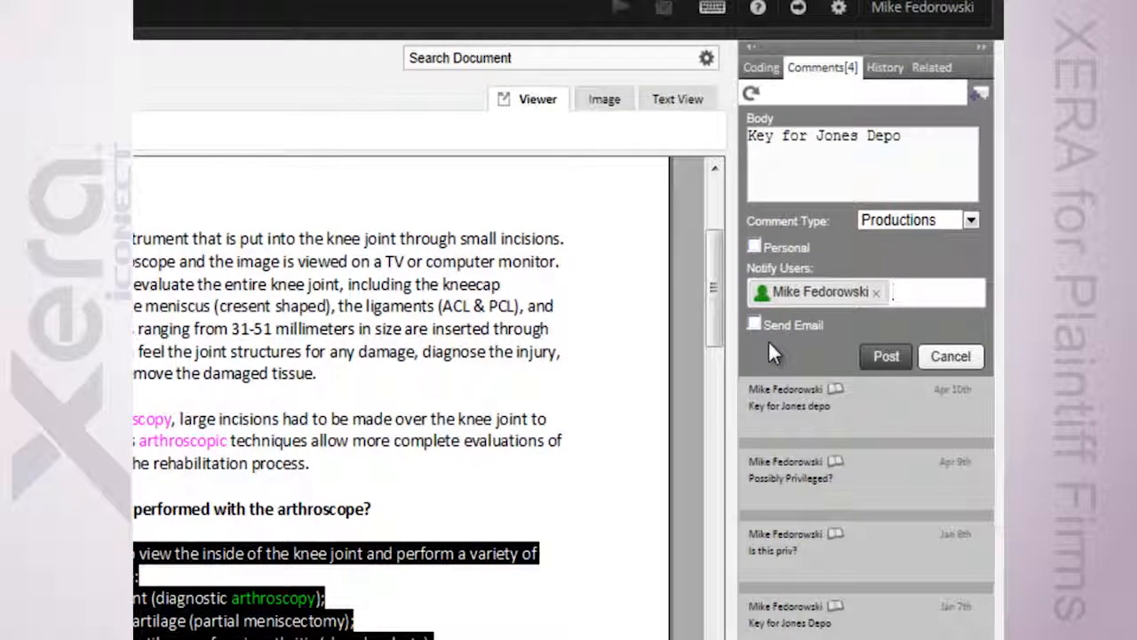
click(879, 358)
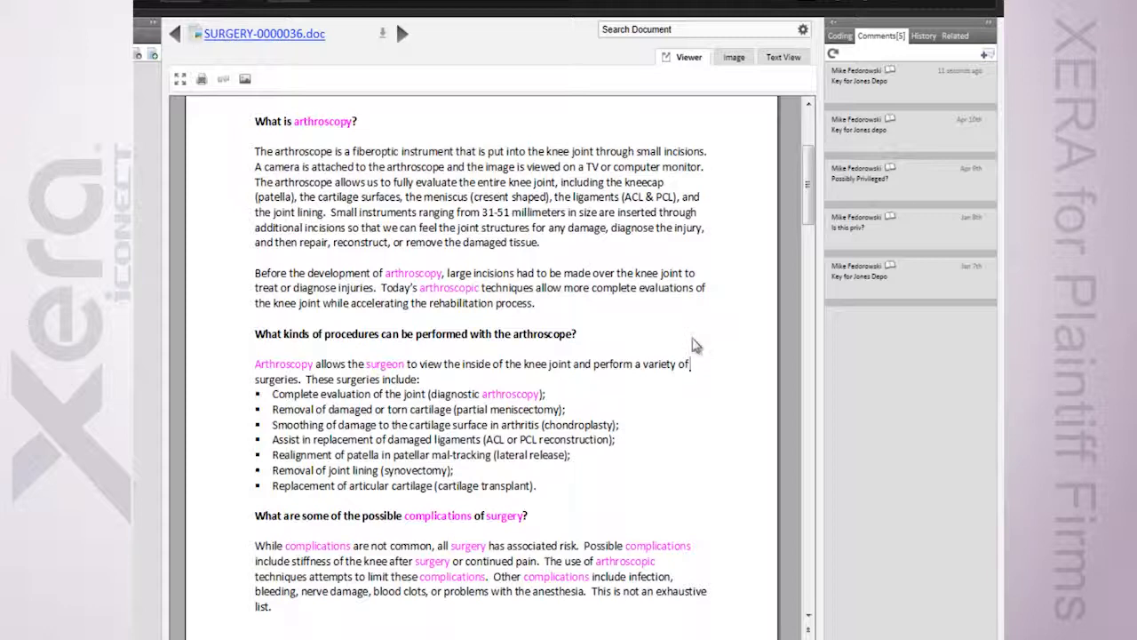
- Inspect the passages linked to the newest "Key for Jones Depo" comment and the "Possibly Privileged?" comment, and deselect the latter
scroll(695, 345, up, 5)
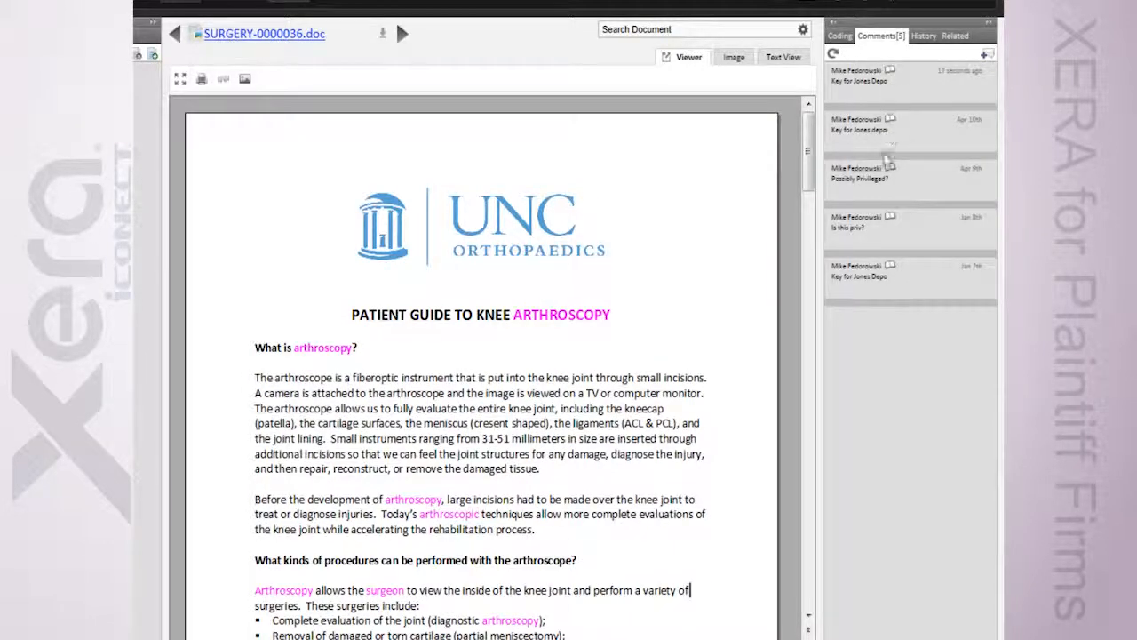
click(882, 81)
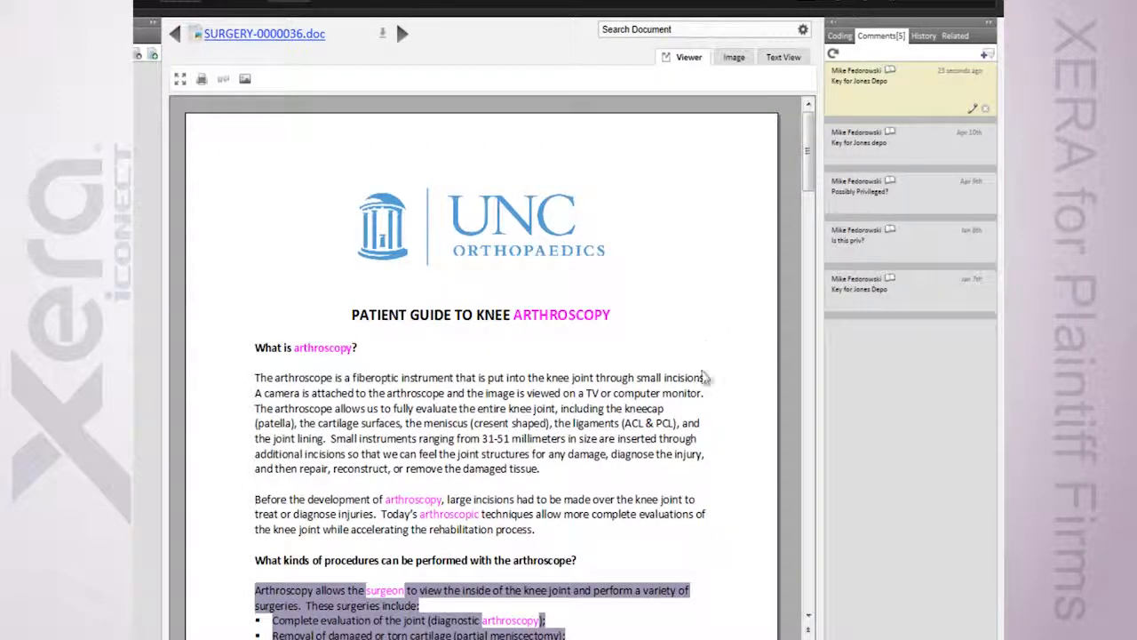
scroll(698, 490, down, 3)
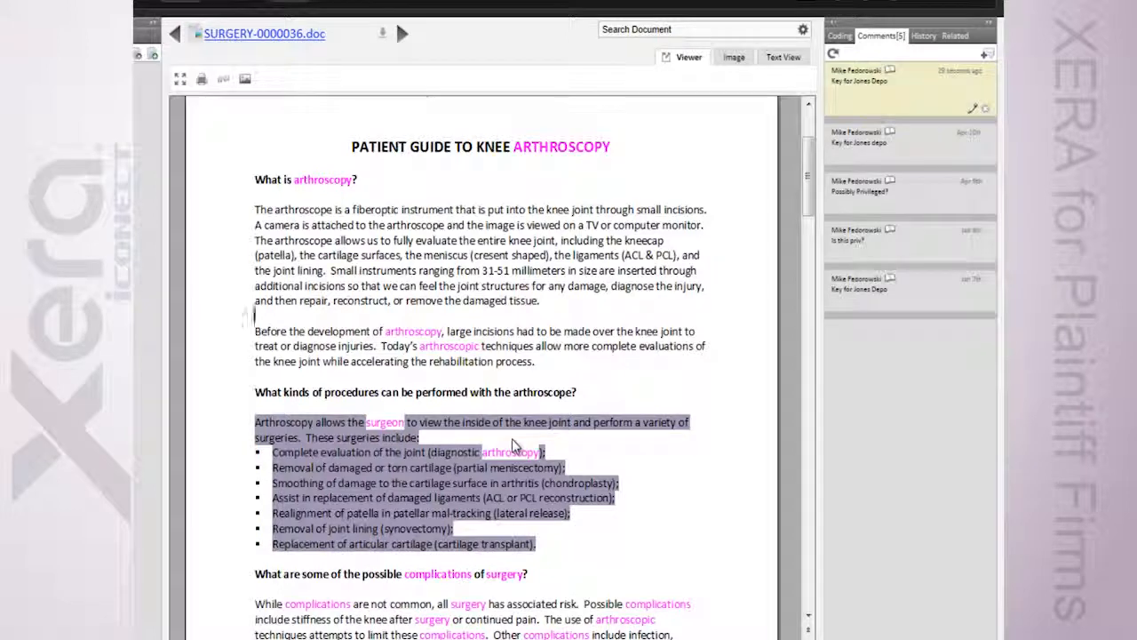
click(851, 197)
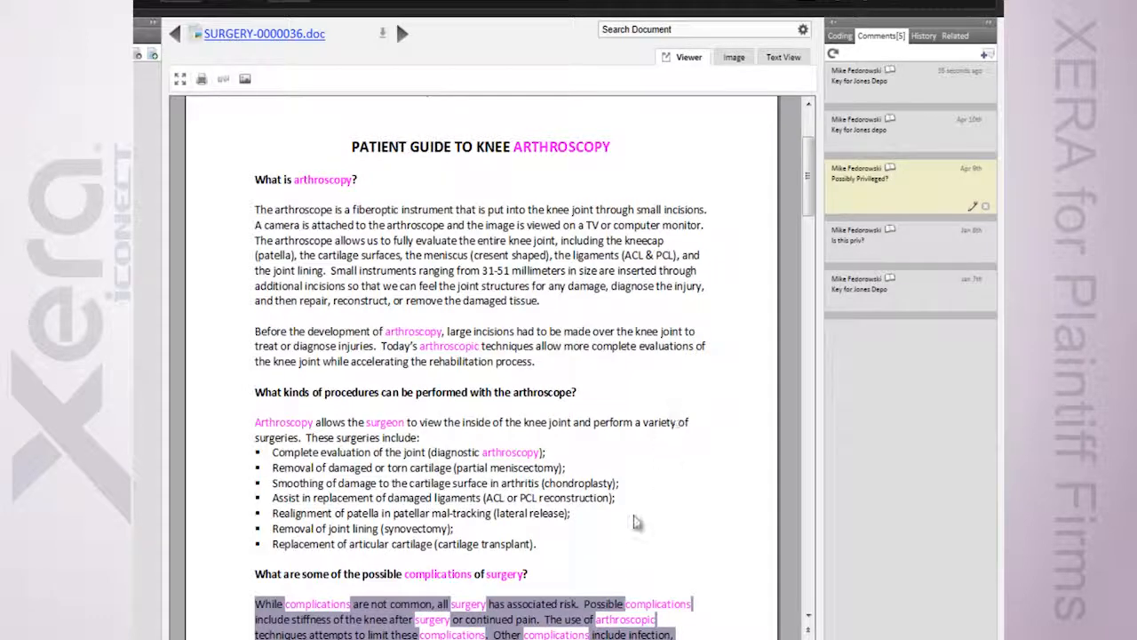
scroll(636, 522, down, 2)
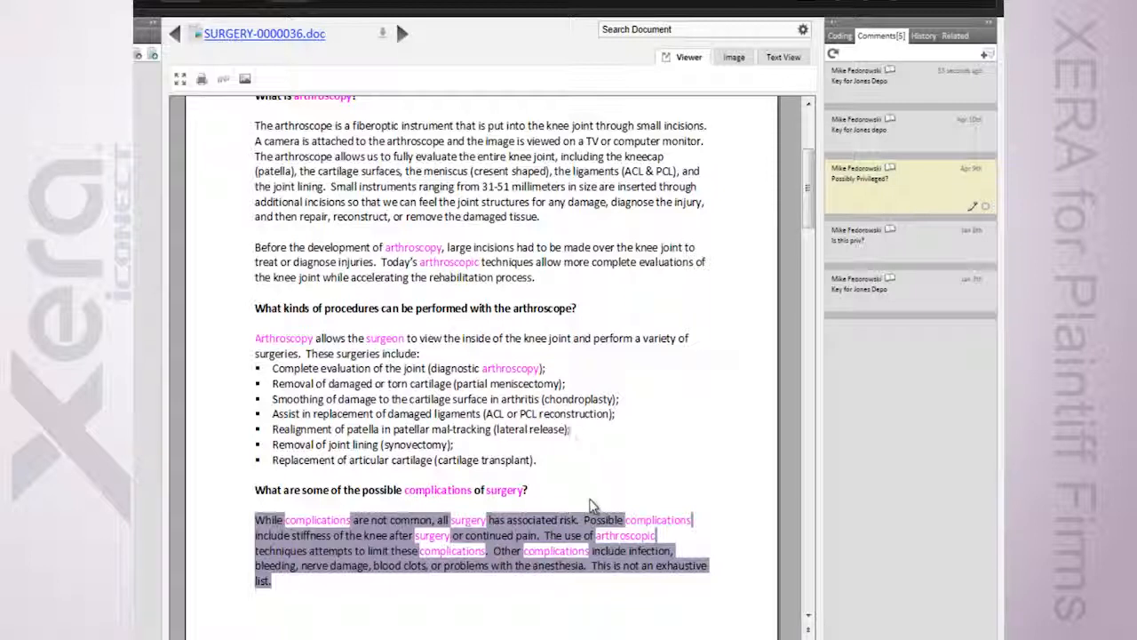
click(883, 200)
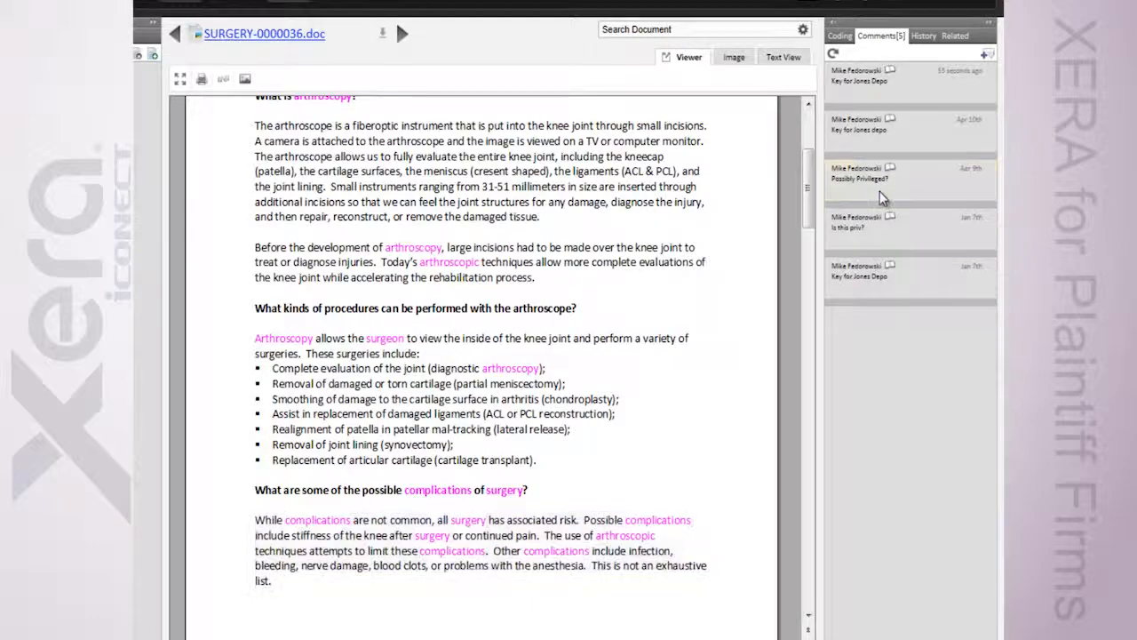
- Compare SURGERY-0000036.doc with all its related textual near duplicates, leaving record 10 out of the selection
click(957, 38)
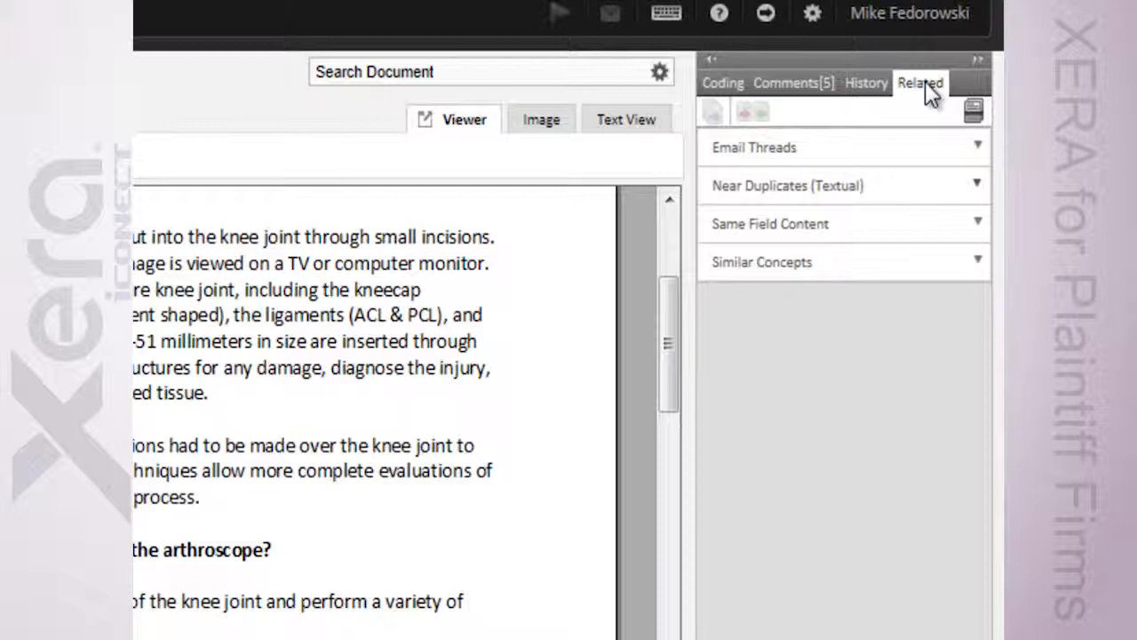
click(777, 185)
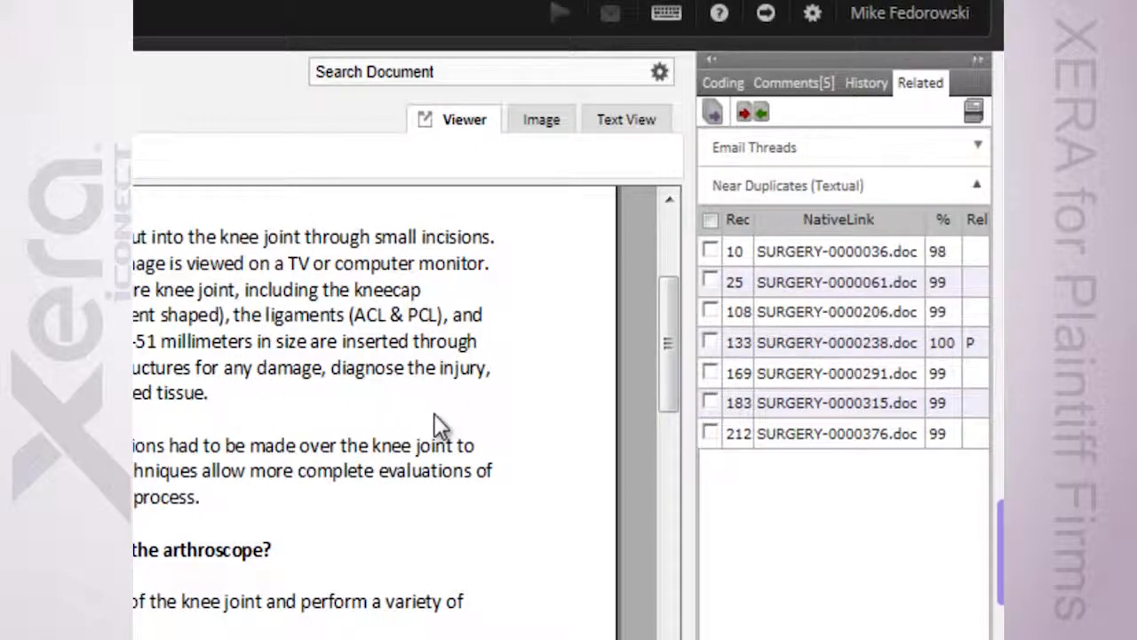
click(711, 219)
click(711, 251)
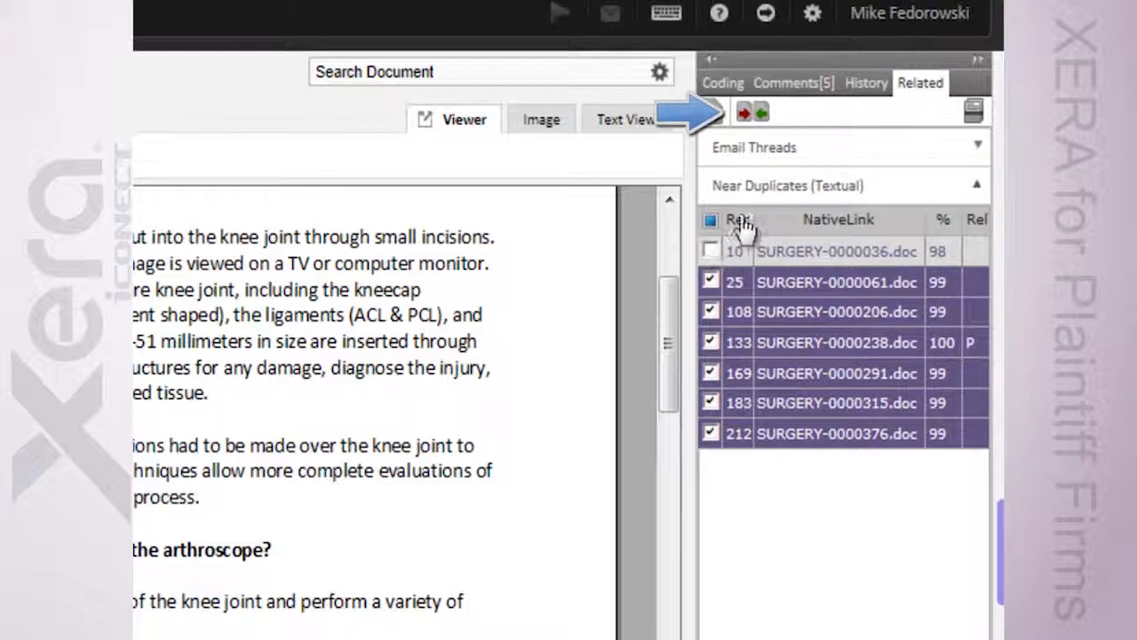
click(754, 123)
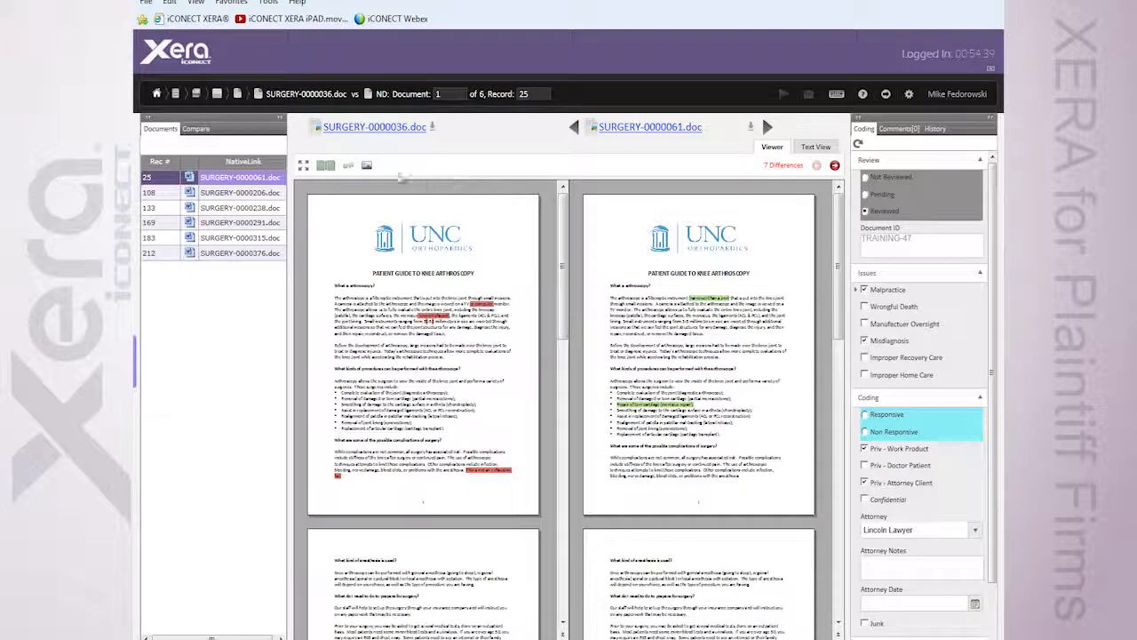
- View SURGERY-0000036.doc alone with its differences highlighted, followed by SURGERY-0000061.doc alone
click(326, 165)
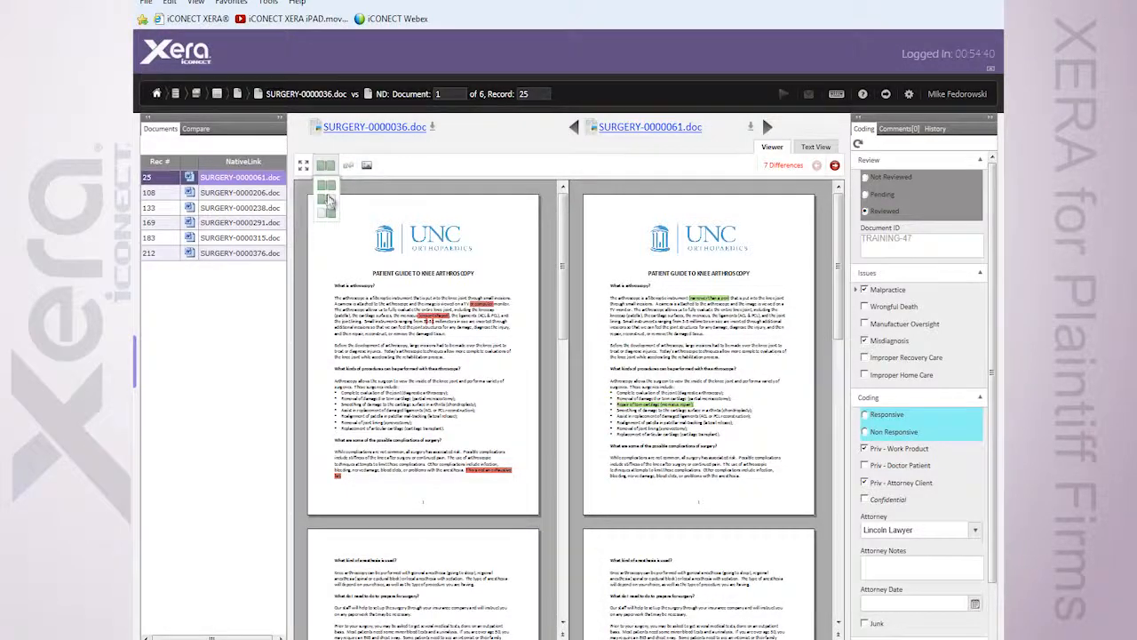
click(328, 200)
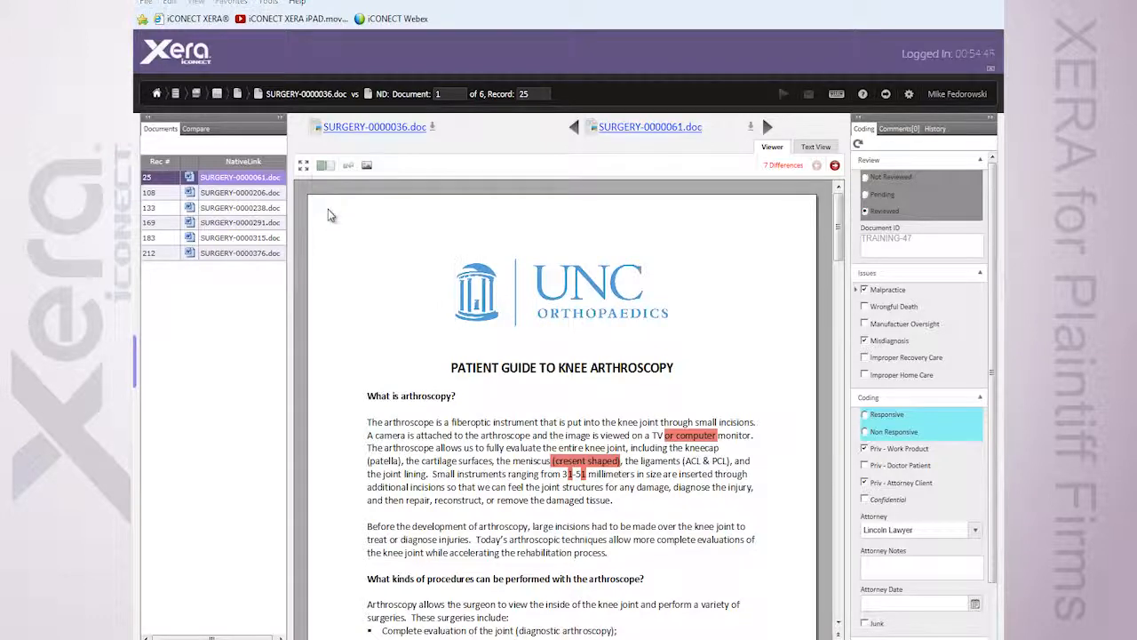
click(326, 166)
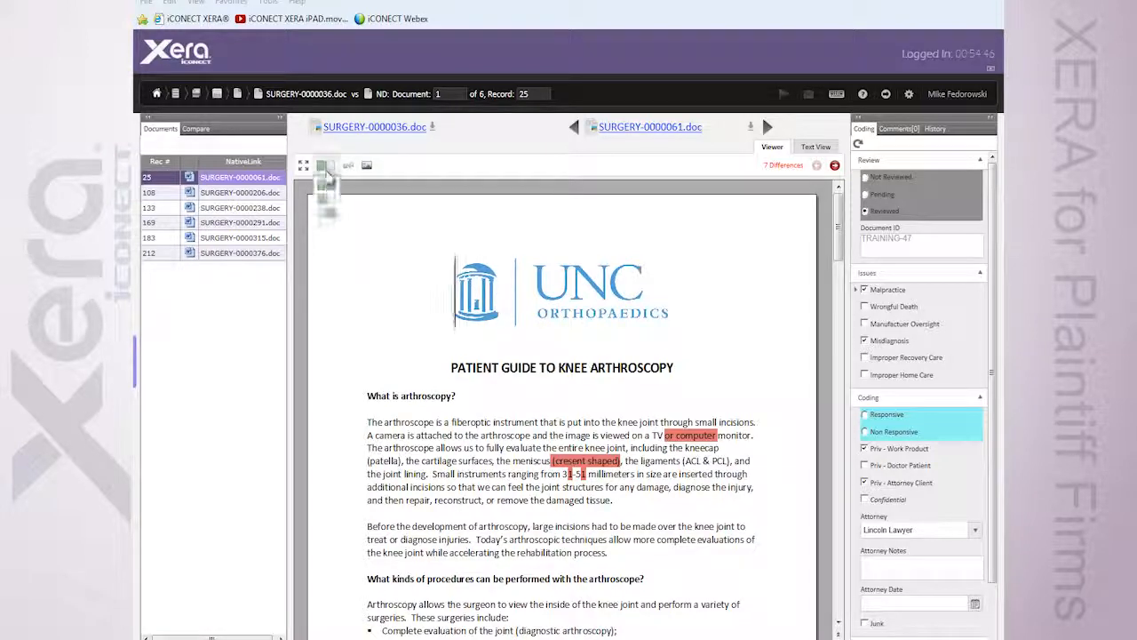
click(329, 214)
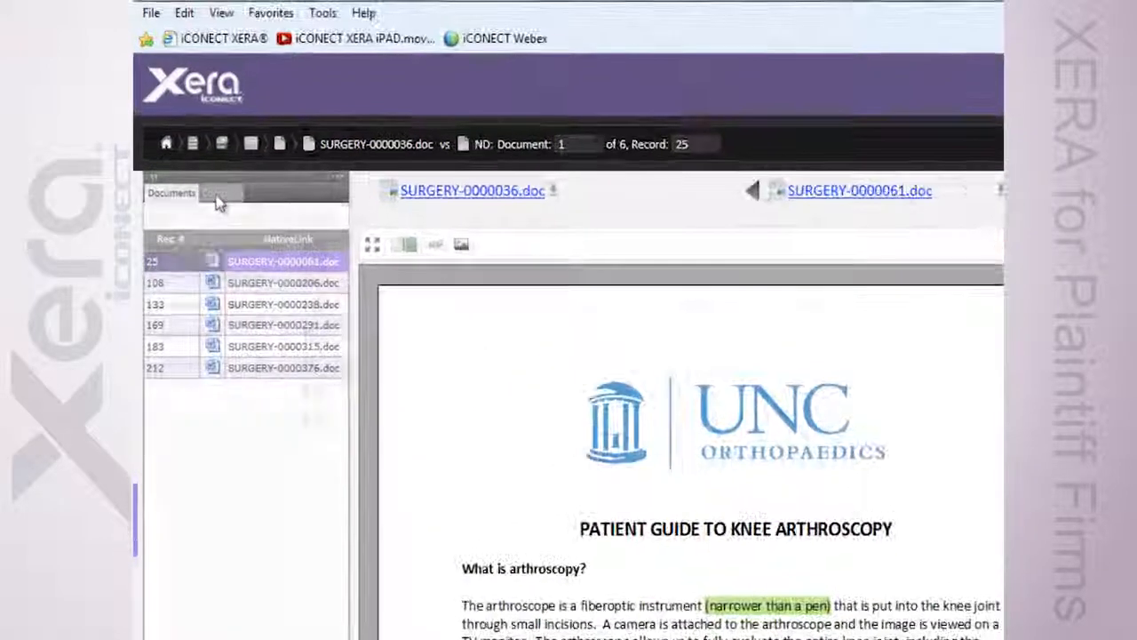
- Locate the "Repair of torn cartilage" difference through the list of differing text, and return to the side-by-side comparison in text view
click(195, 130)
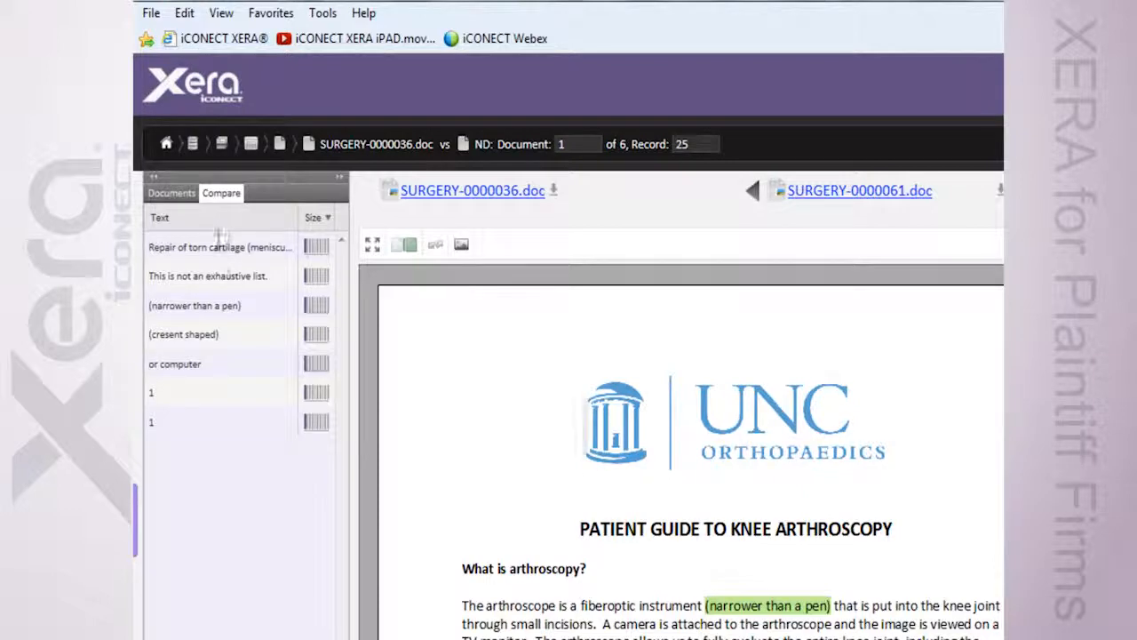
click(217, 247)
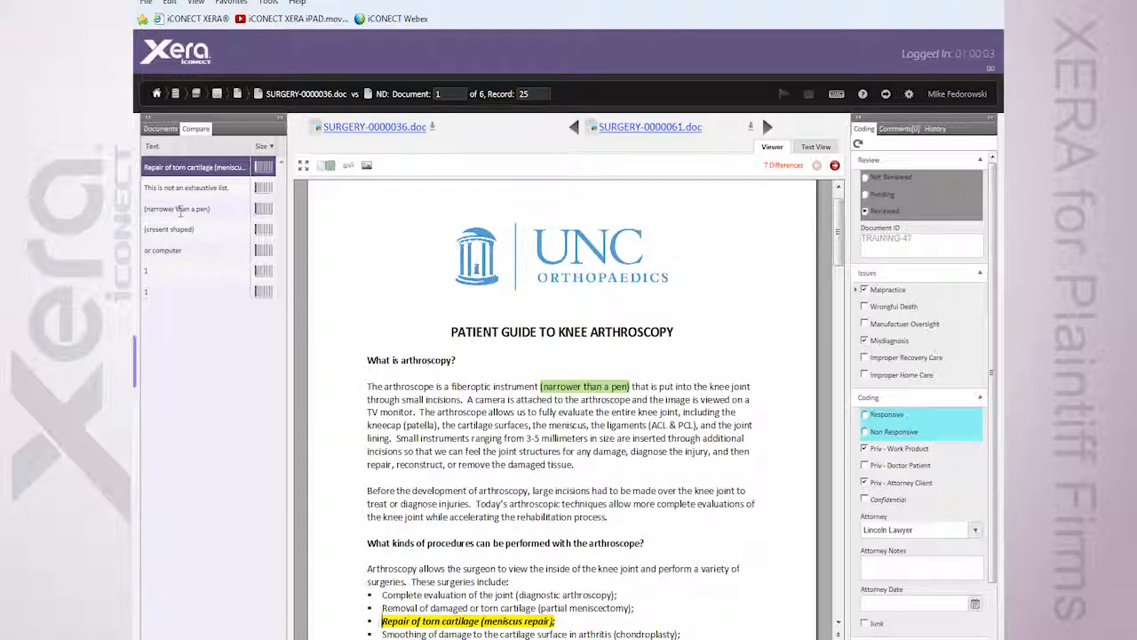
click(327, 167)
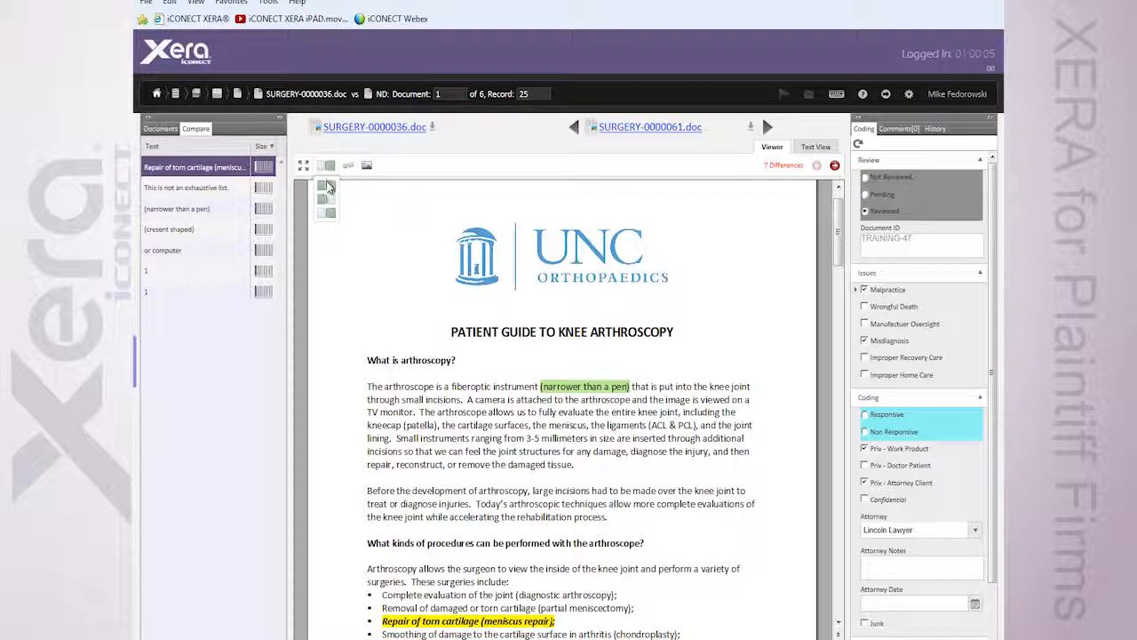
click(327, 187)
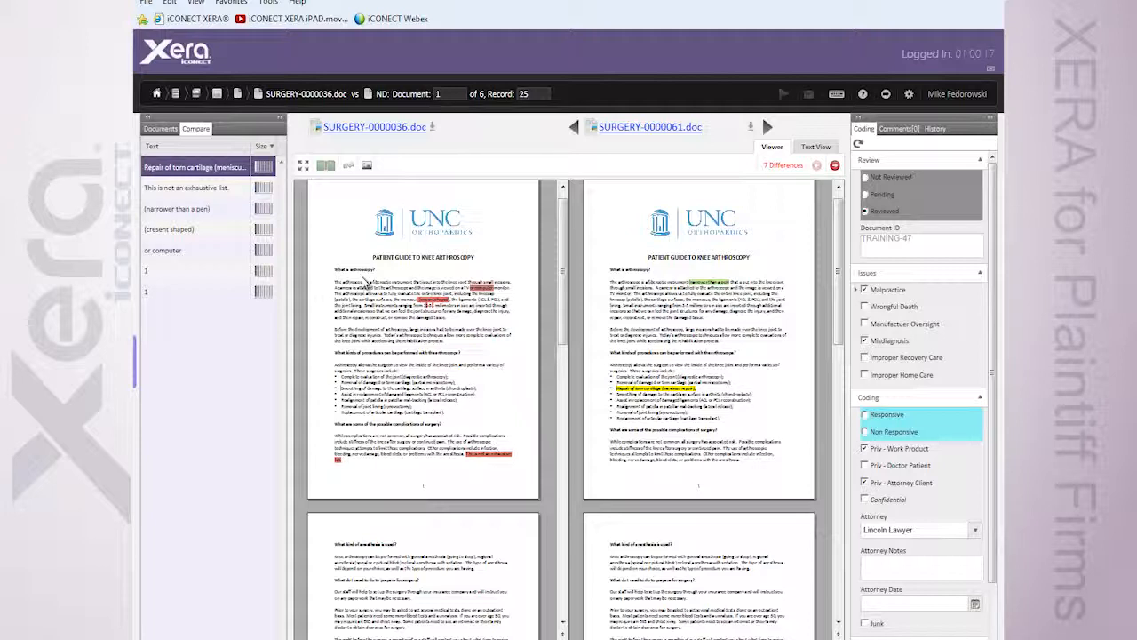
click(815, 148)
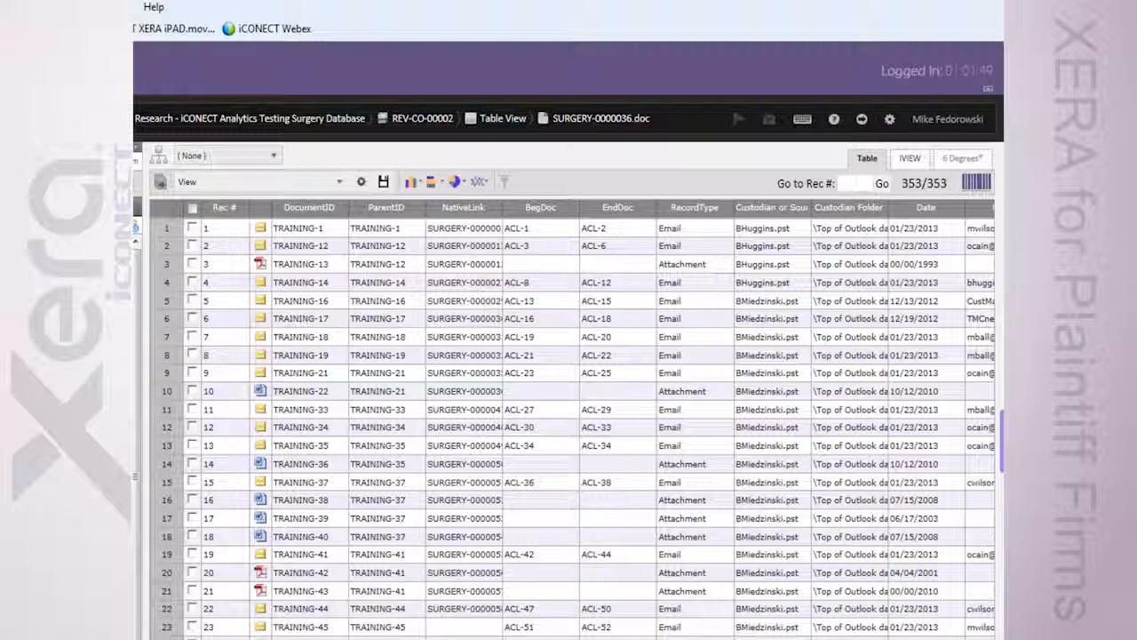
- Create an iVIEW column graph of the reviewed folder/tag data, charted as User by Folder
click(411, 184)
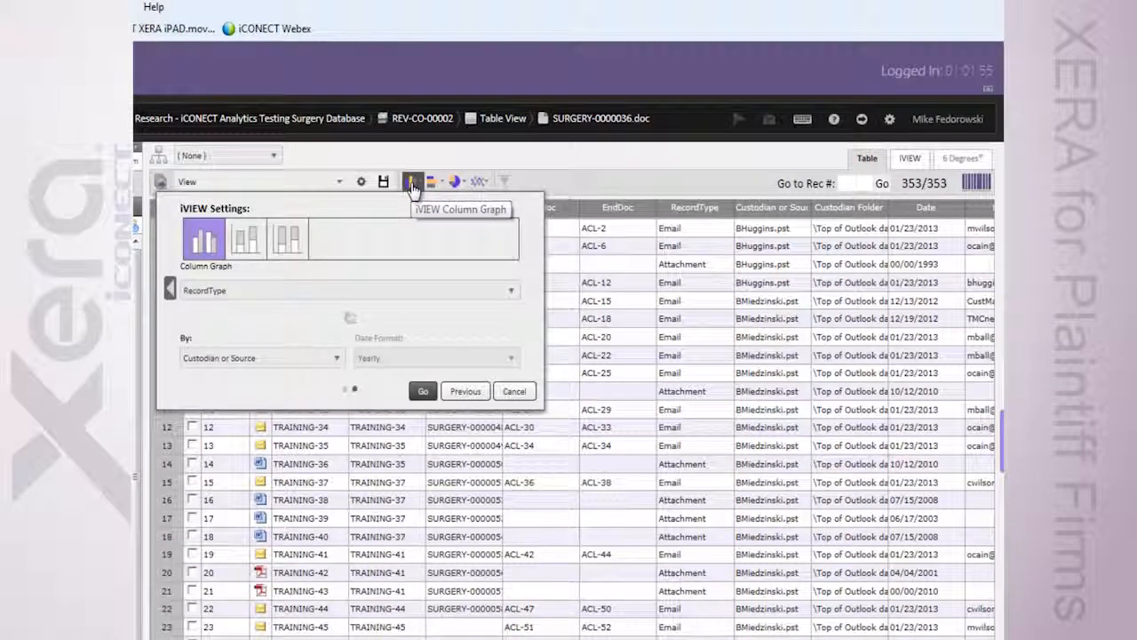
click(171, 290)
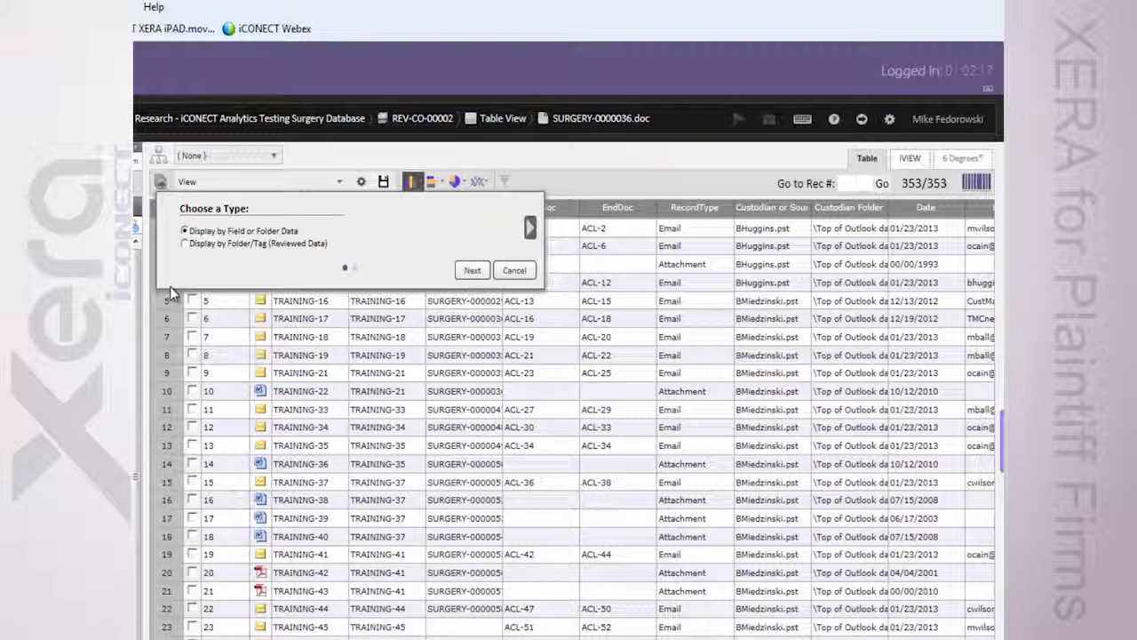
click(185, 244)
click(474, 270)
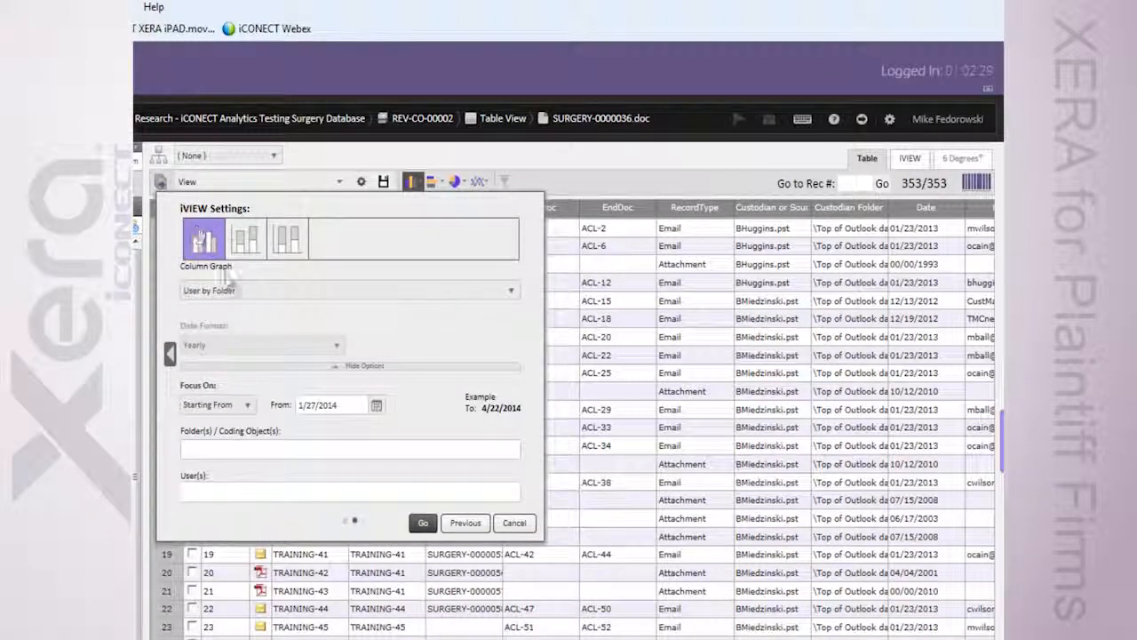
click(241, 293)
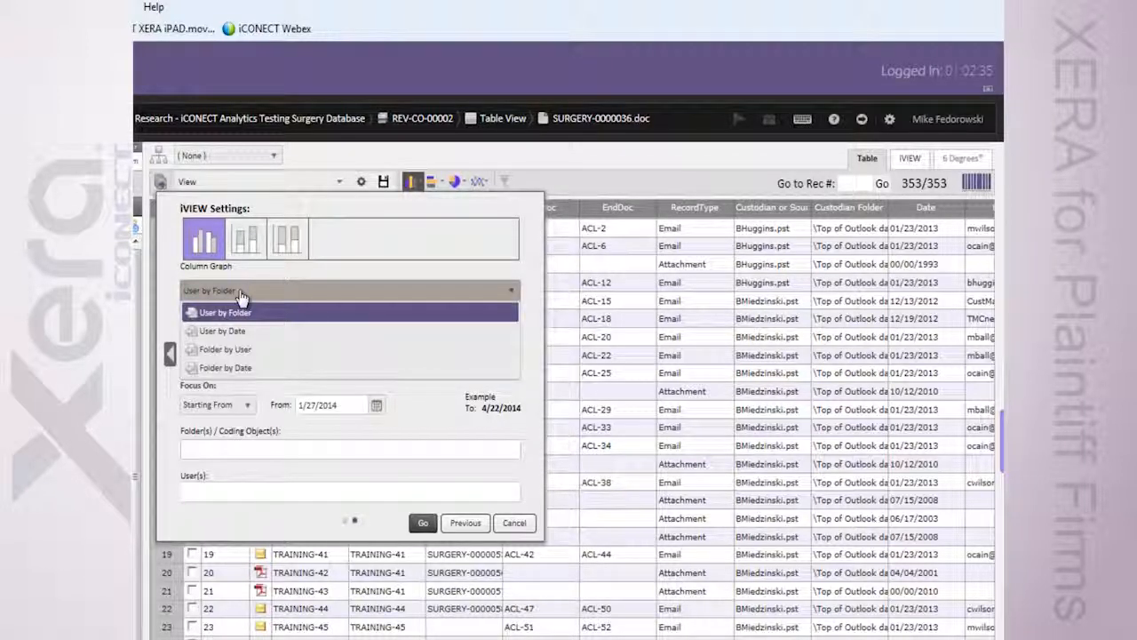
click(241, 296)
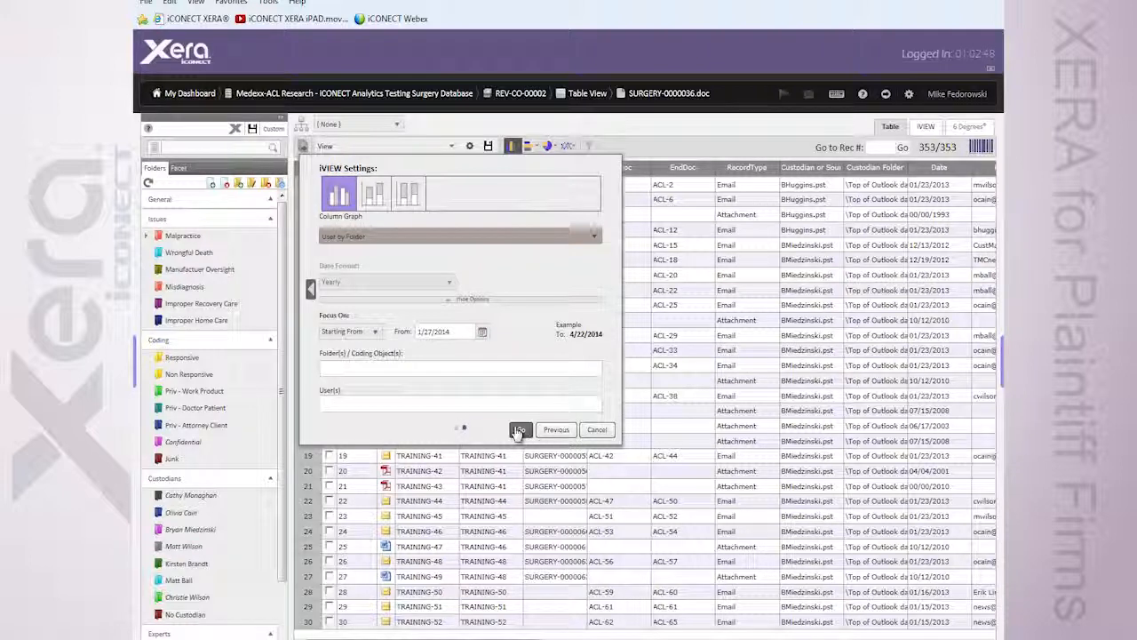
click(519, 431)
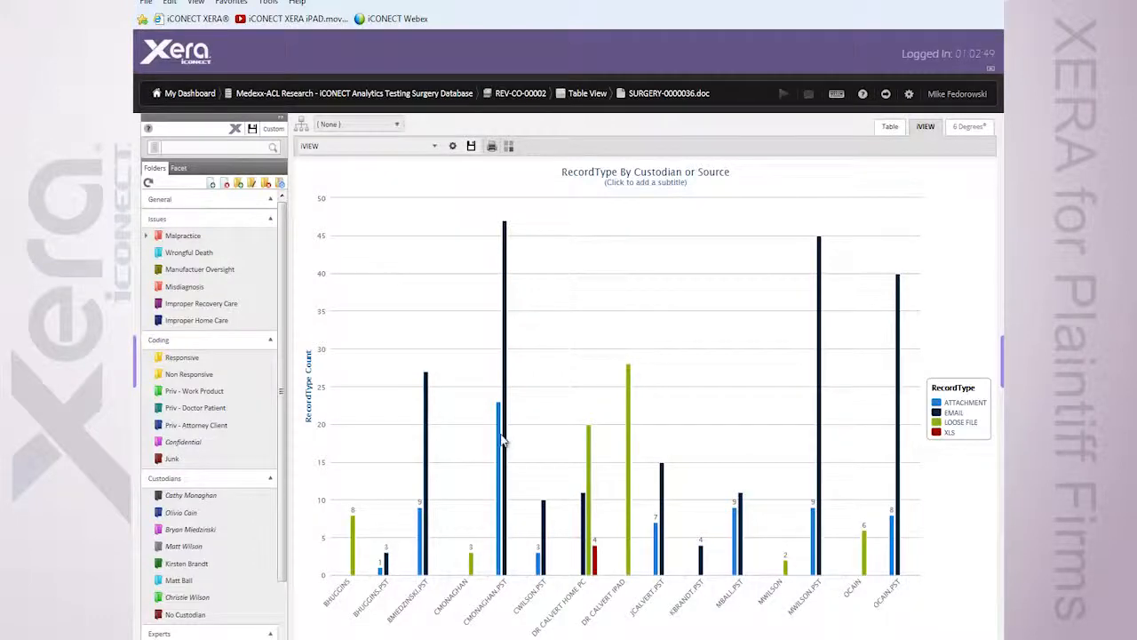
click(500, 437)
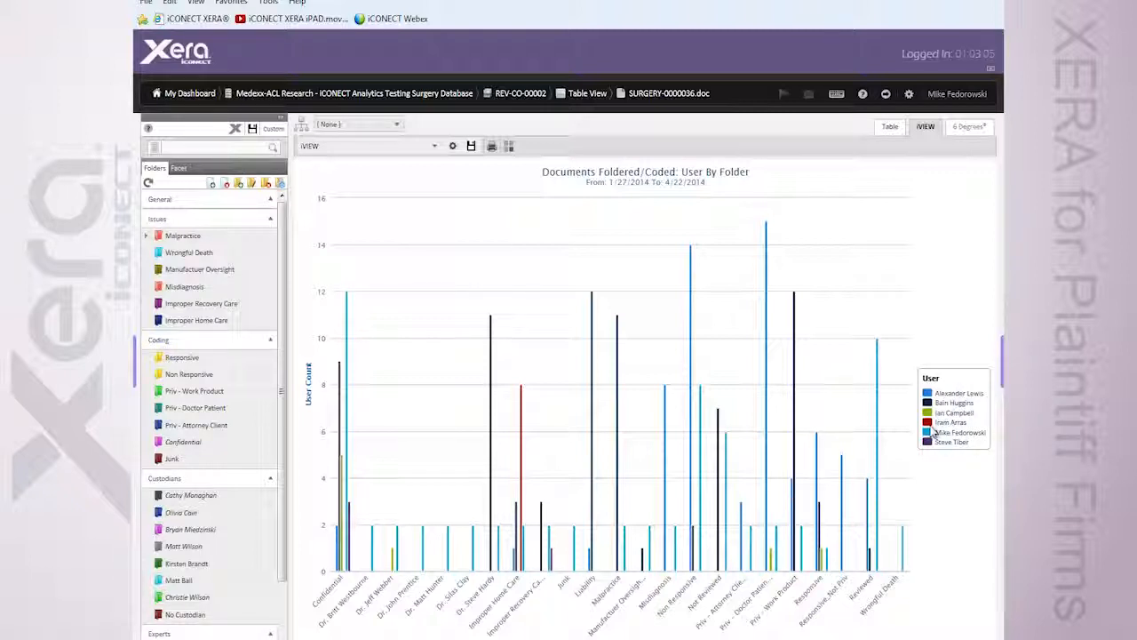
- Change the graph to Folder by User, zoom in on the bars of the last three reviewers, and reset the zoom
mouse_move(770, 420)
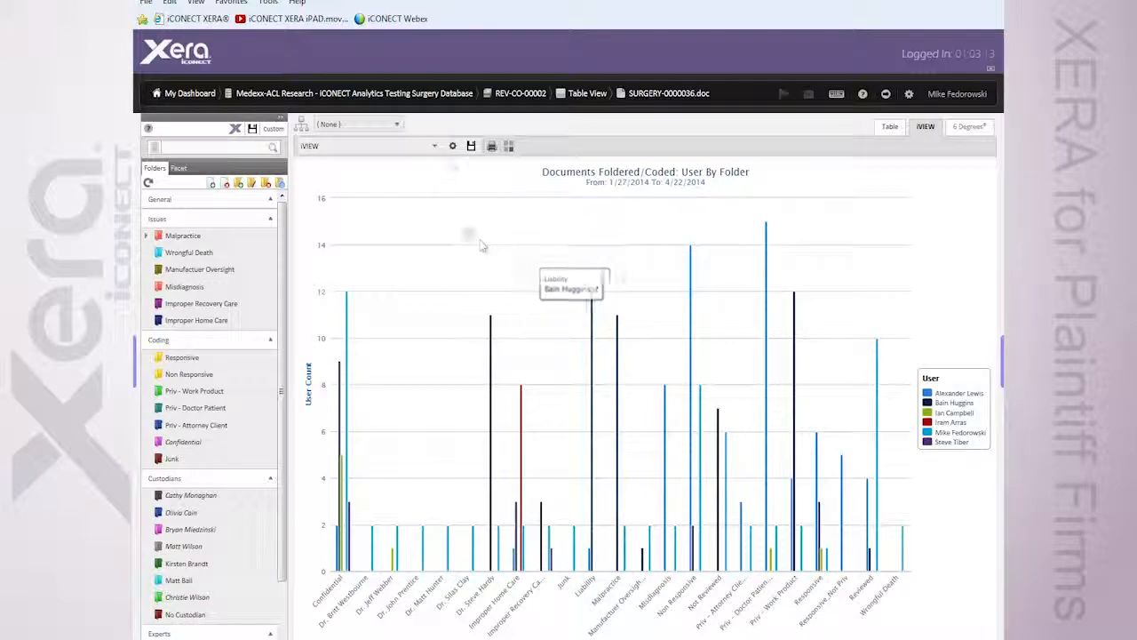
click(452, 147)
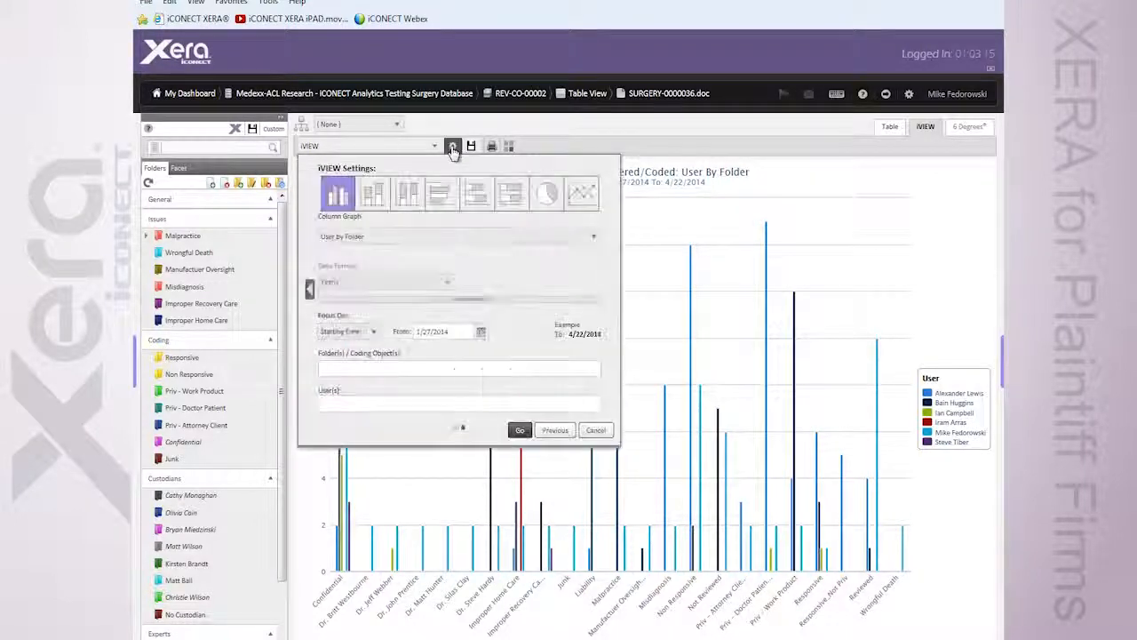
click(401, 238)
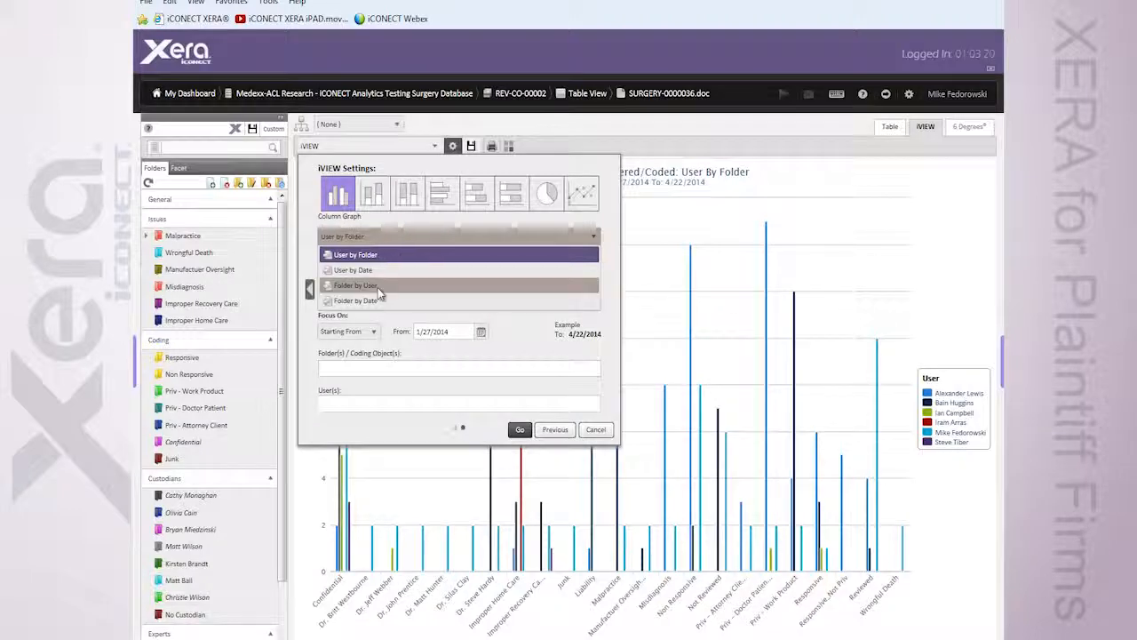
click(378, 289)
click(519, 430)
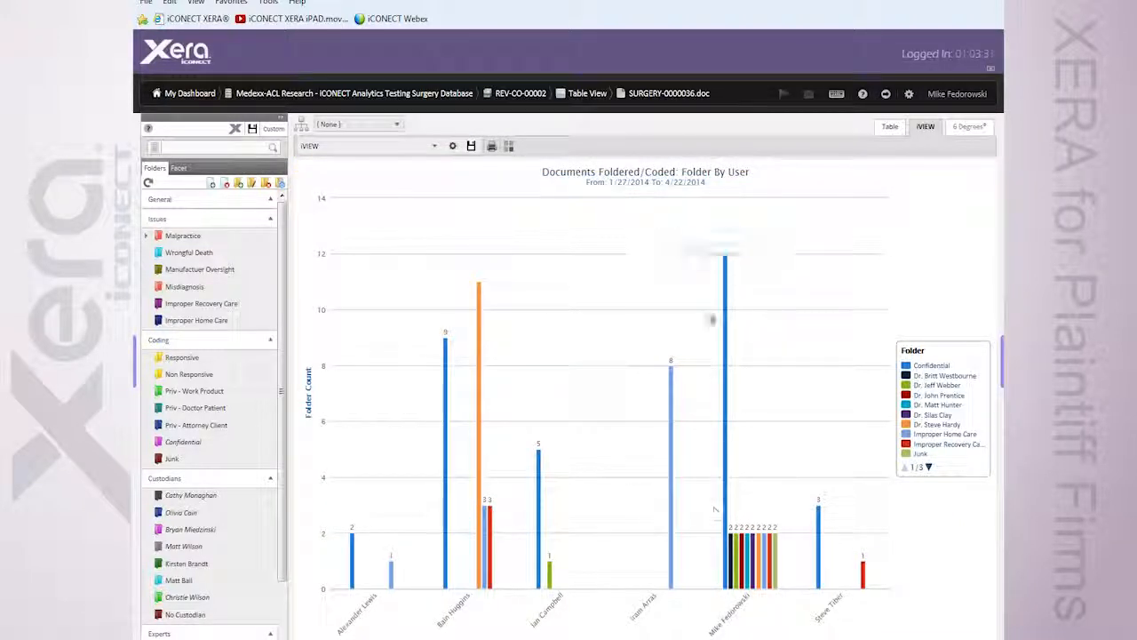
drag(711, 267, 787, 268)
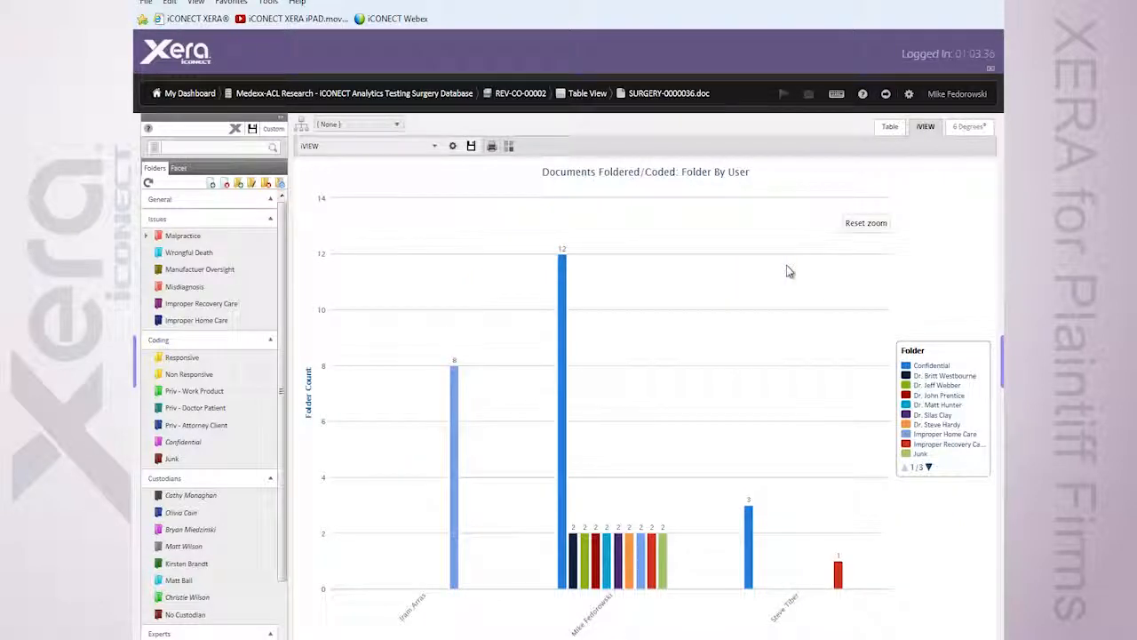
click(855, 227)
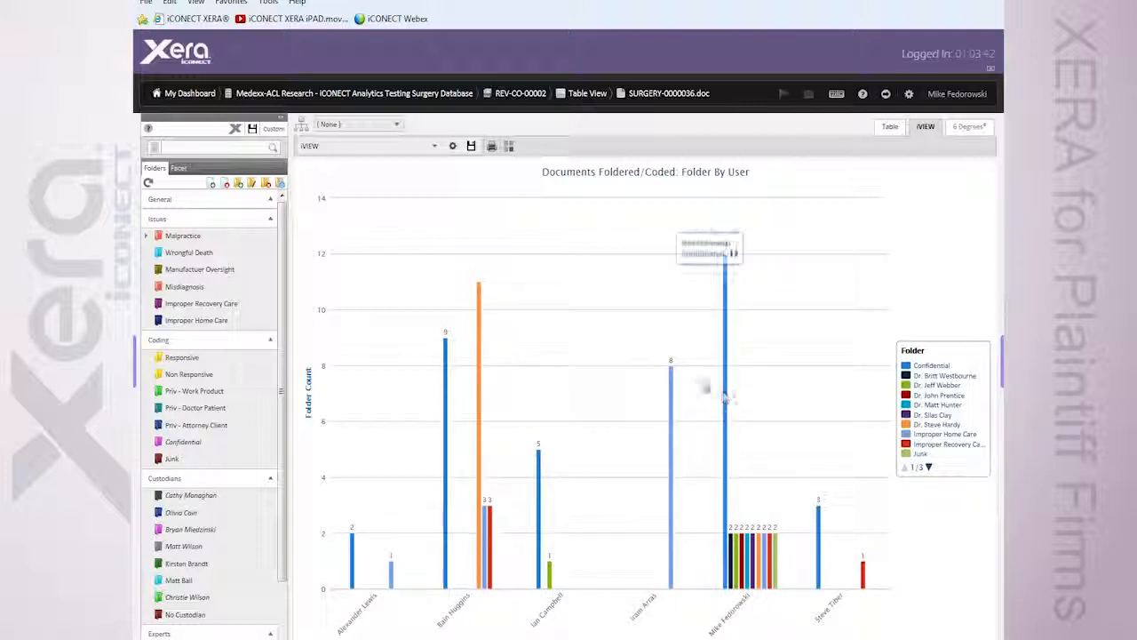
- Change the graph to a pie chart by Folder, limited to the logged-in reviewer as the only user
click(452, 147)
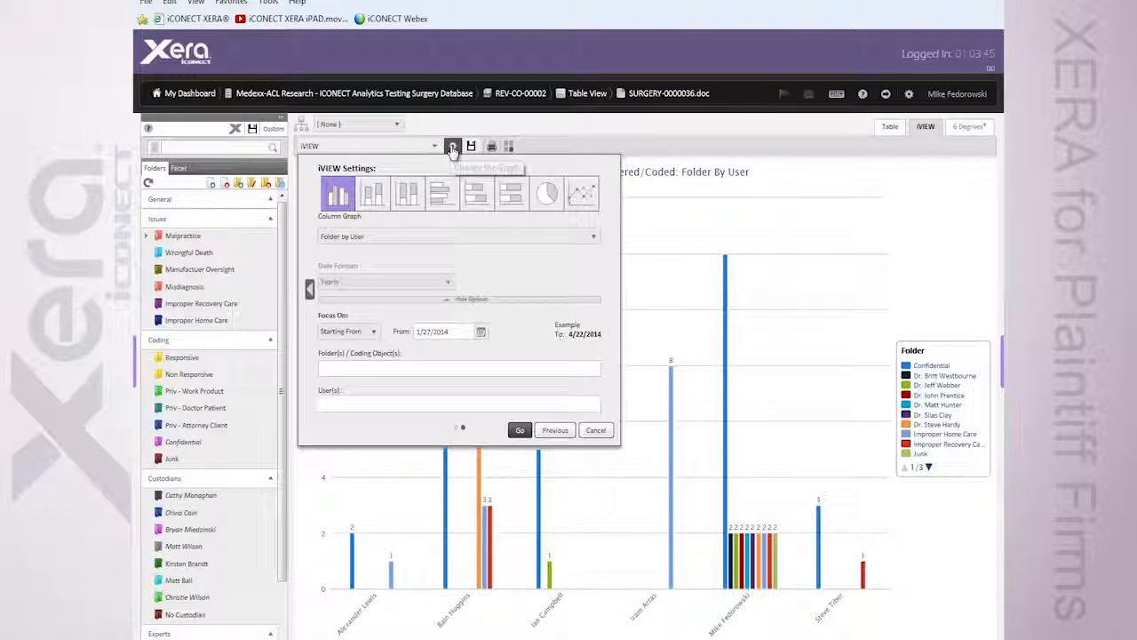
click(546, 193)
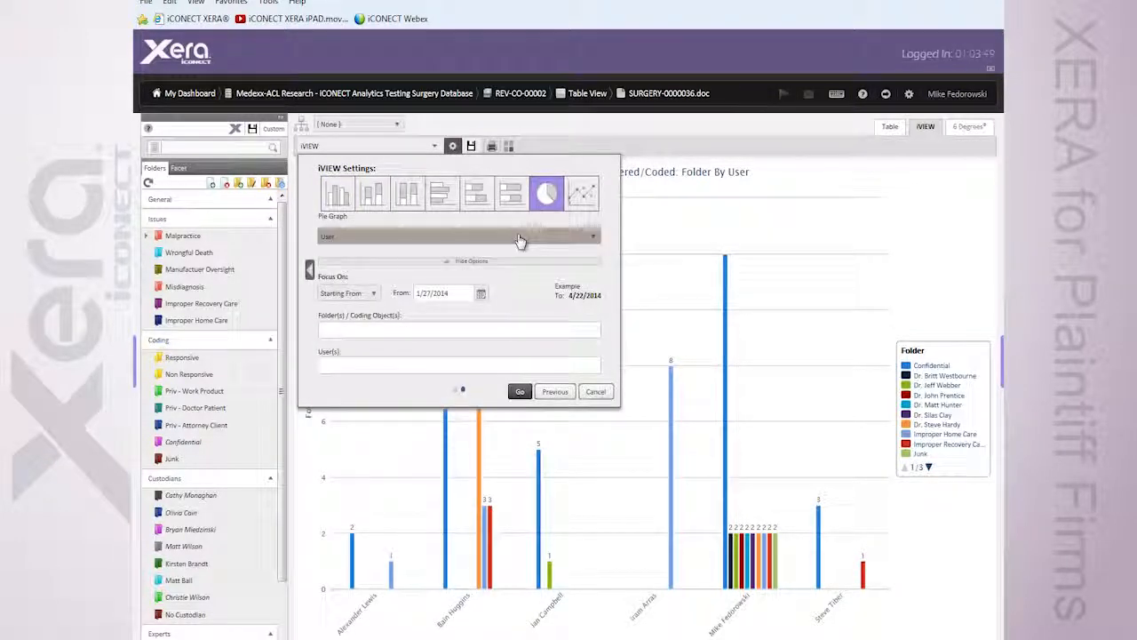
click(521, 236)
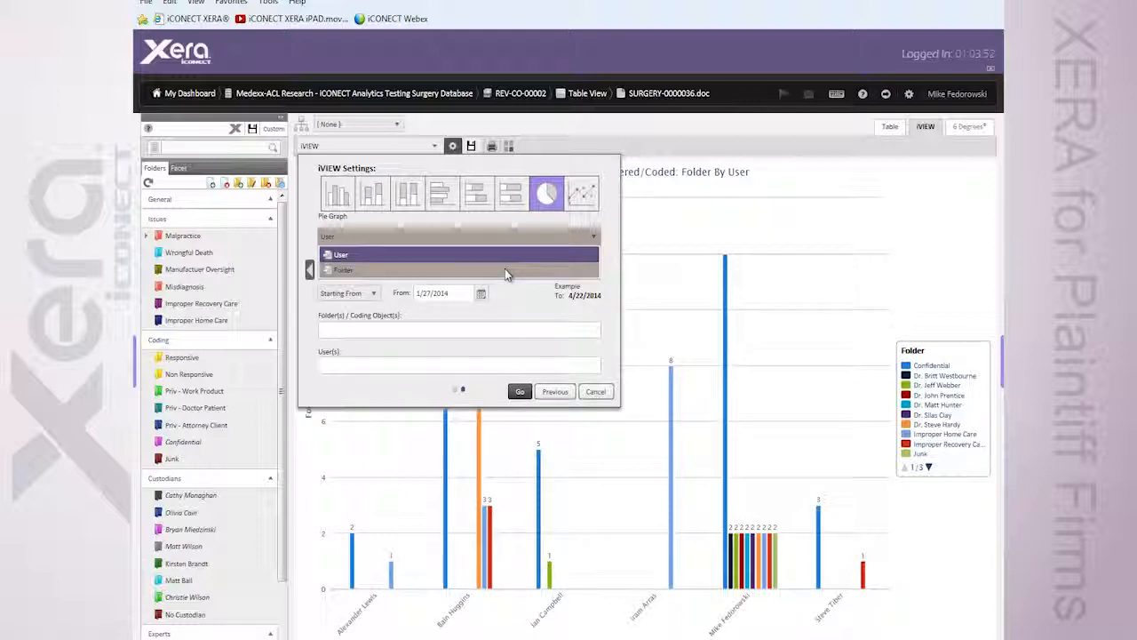
click(504, 270)
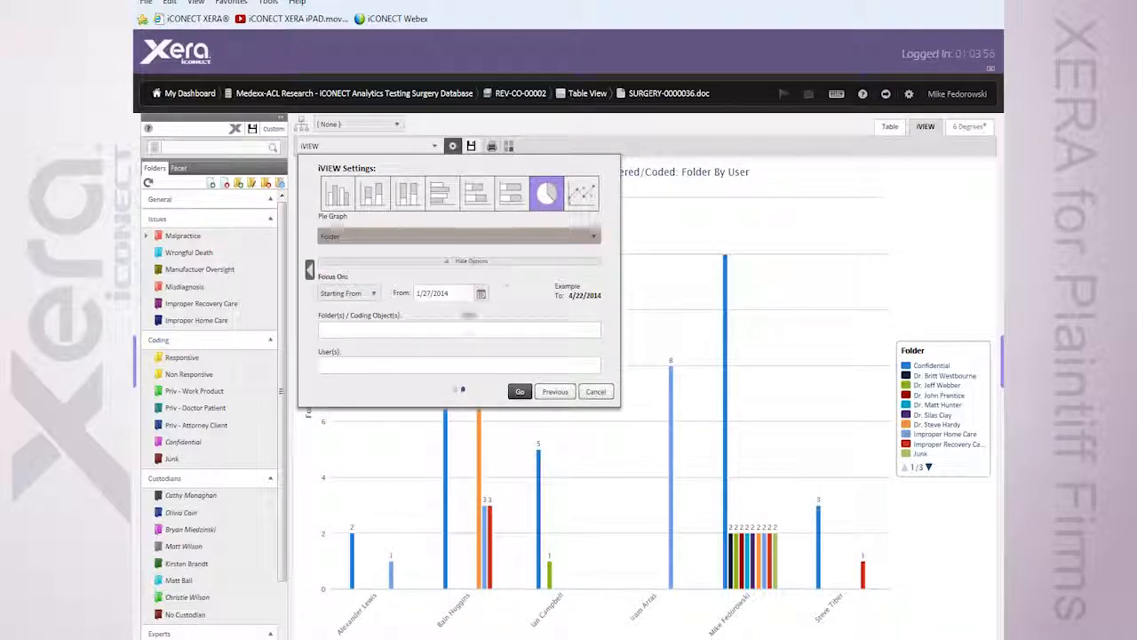
click(426, 368)
text(mik)
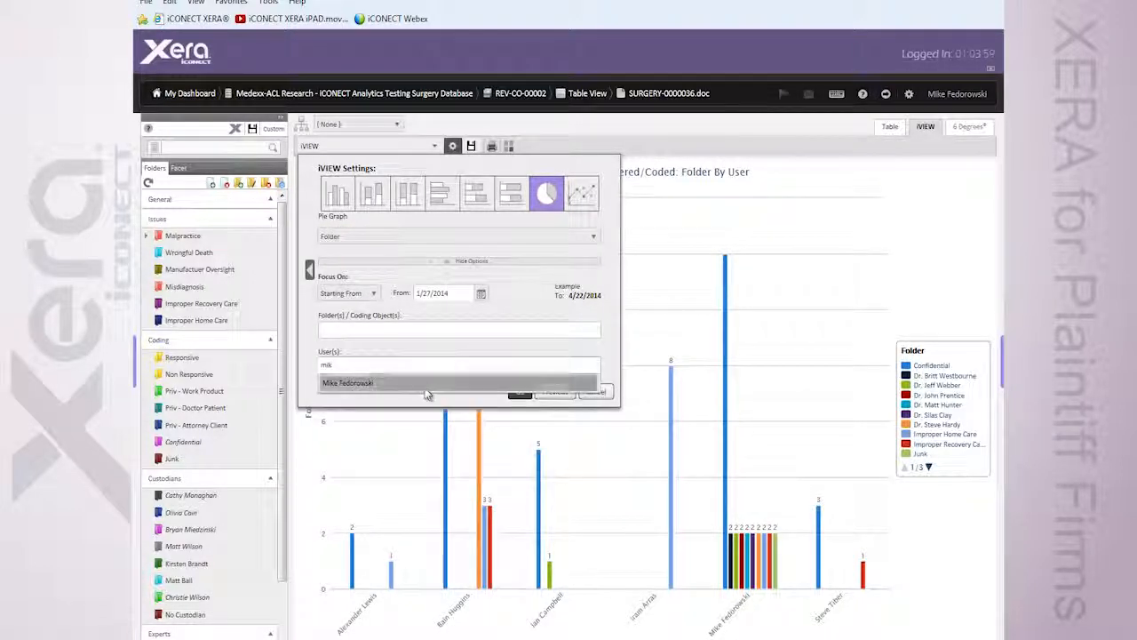
click(430, 383)
click(519, 392)
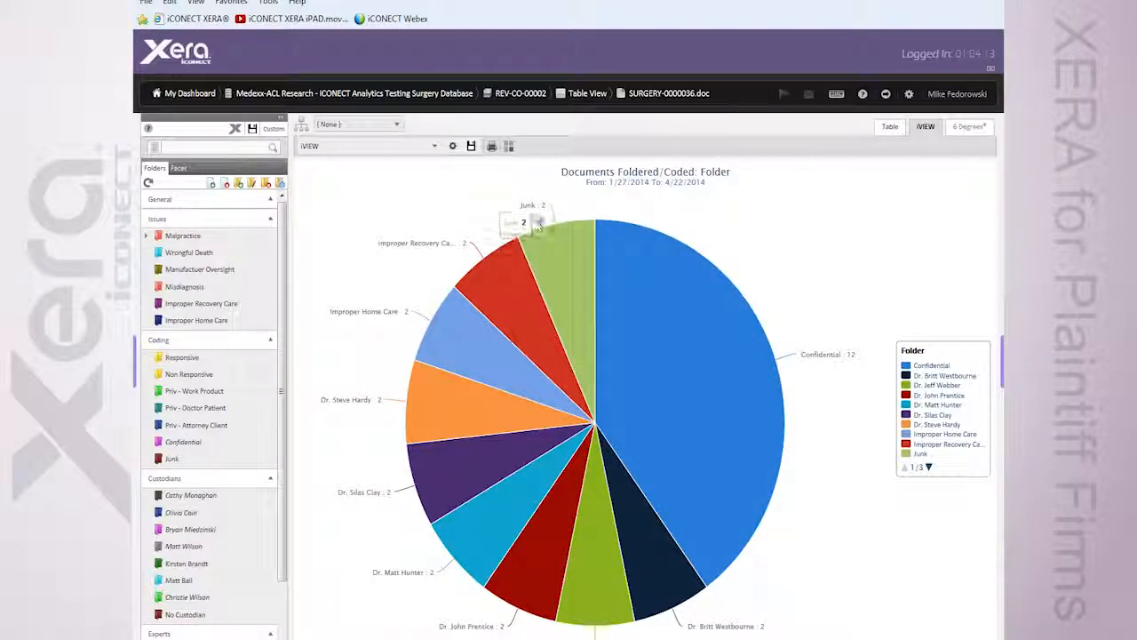
- Bring up saving the pie chart as a tile without saving it, and enlarge the dashboard's Documents Foldered/Coded tile
click(509, 148)
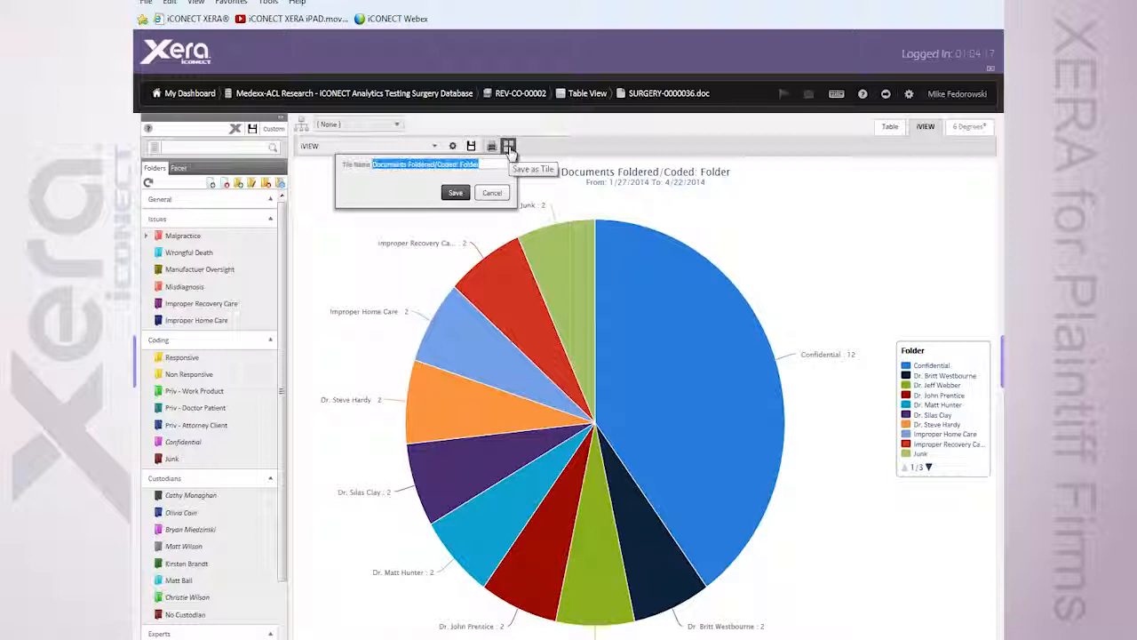
click(494, 194)
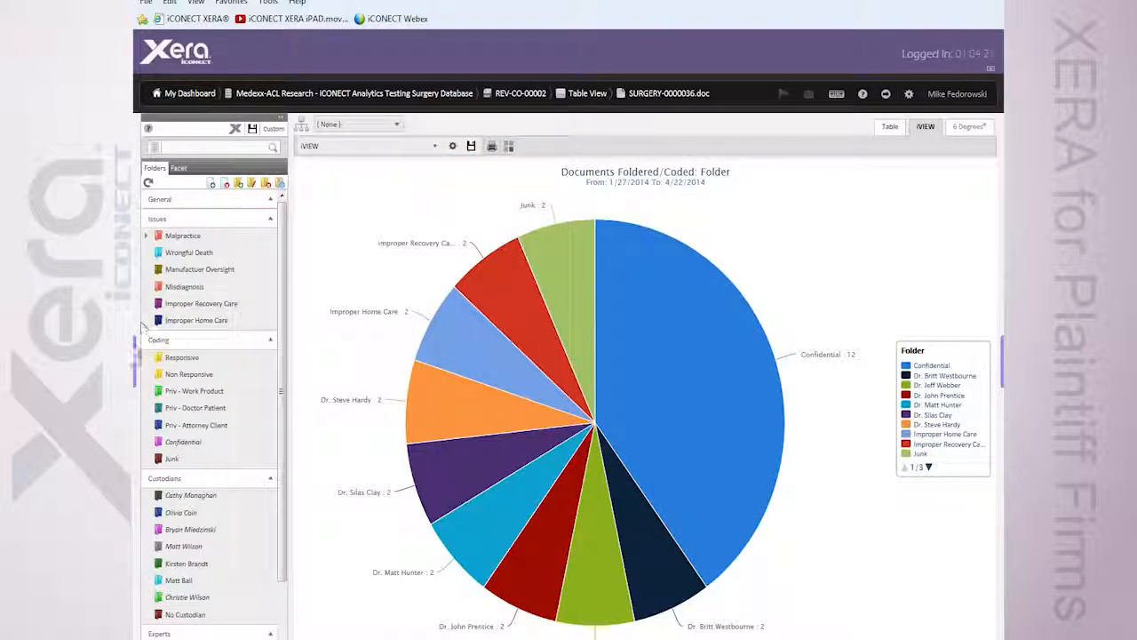
click(136, 360)
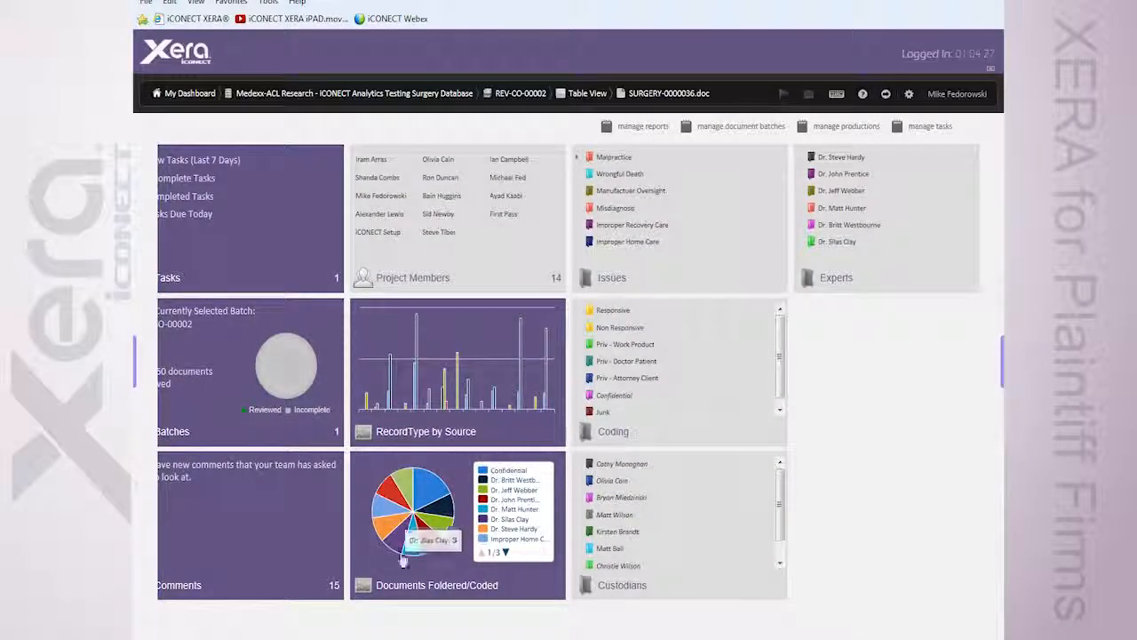
click(409, 587)
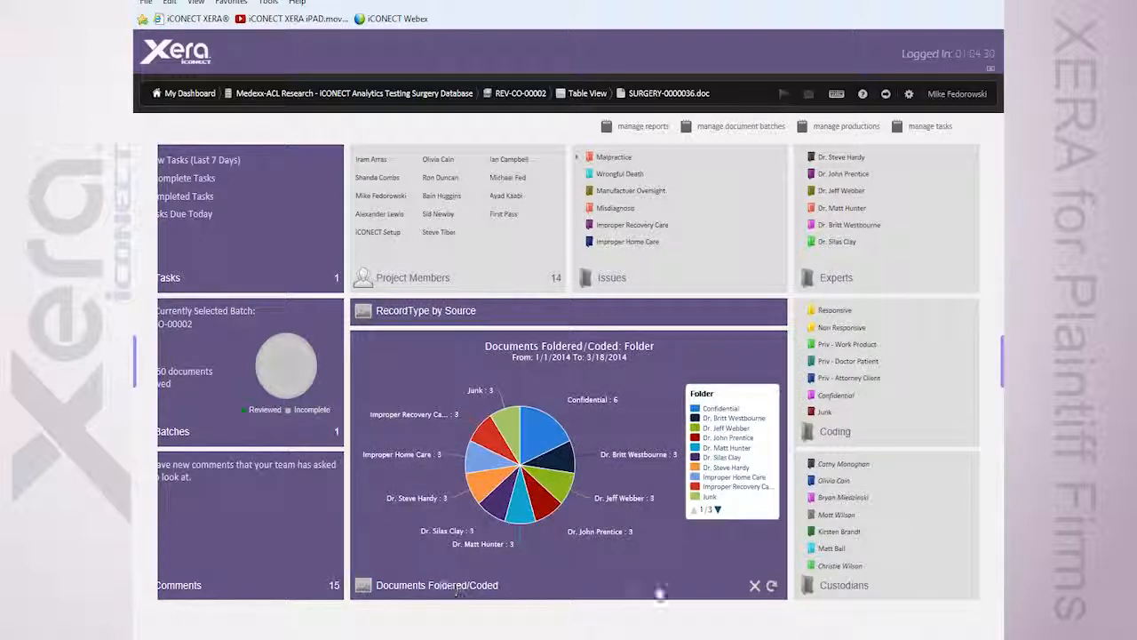